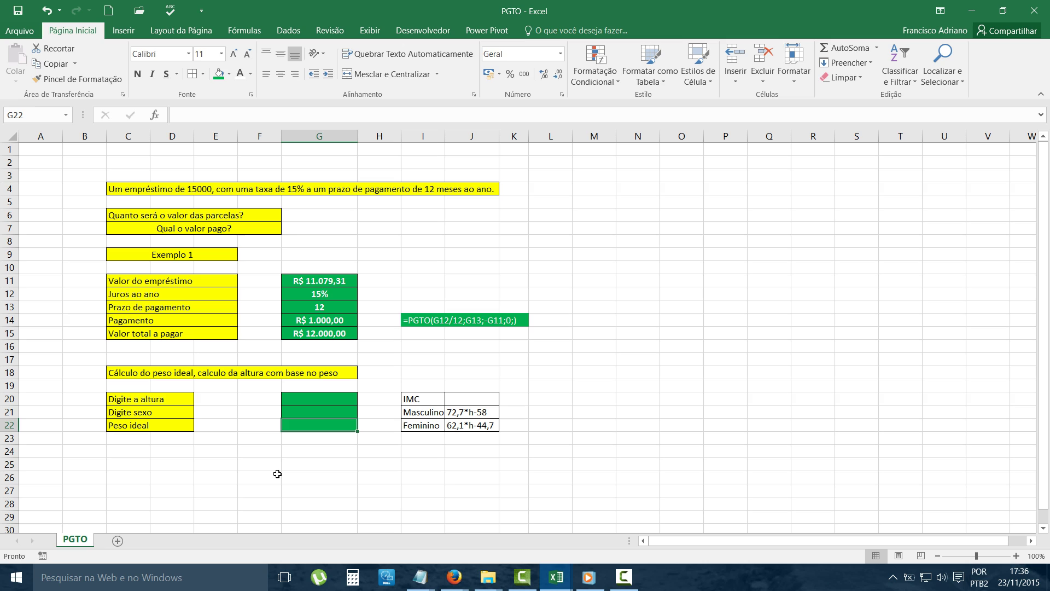
# Step: Start G22's SE formula testing G21="M", with the male branch beginning 72,7*
pyautogui.write('=SE')
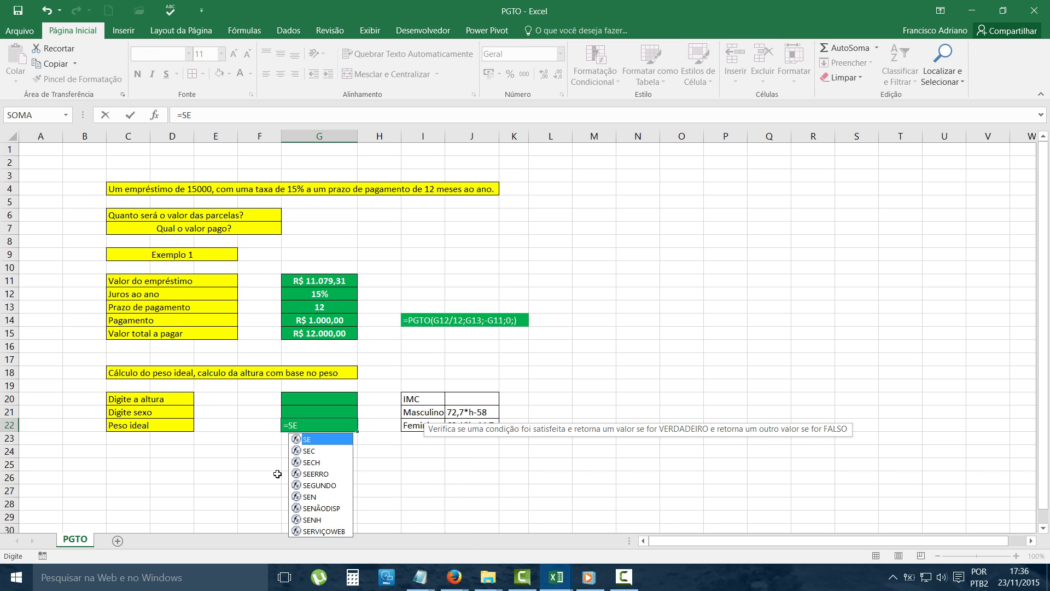
pyautogui.doubleClick(306, 440)
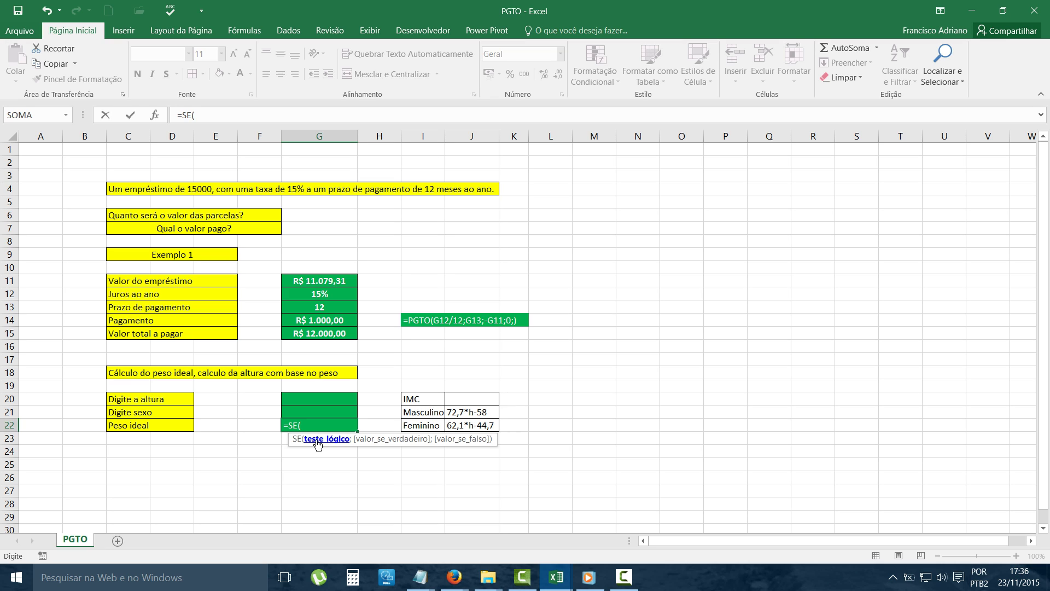
pyautogui.click(290, 410)
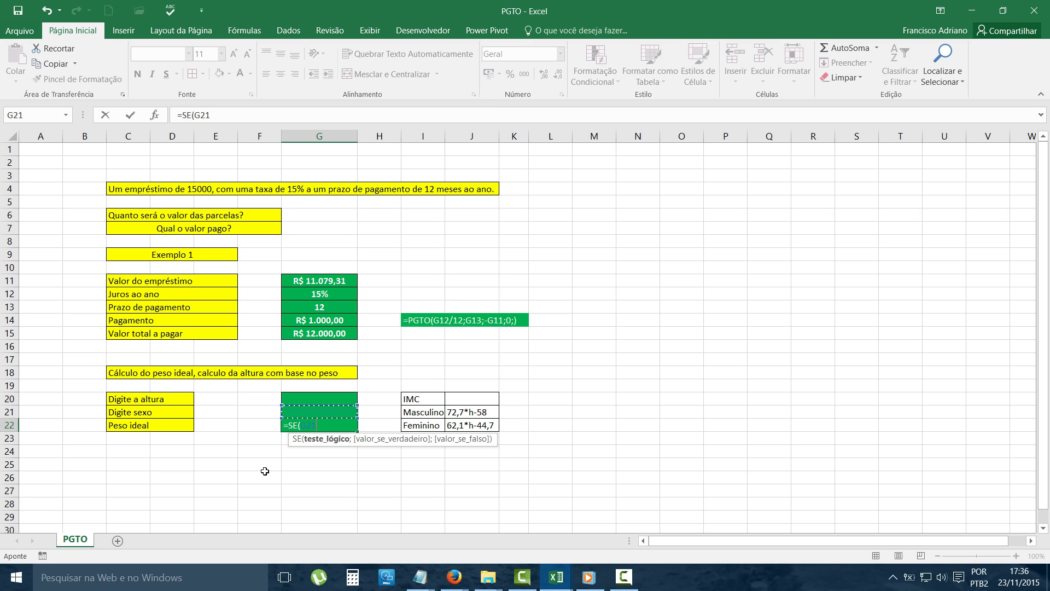
pyautogui.write('=')
pyautogui.write('"')
pyautogui.write('M"')
pyautogui.write(';')
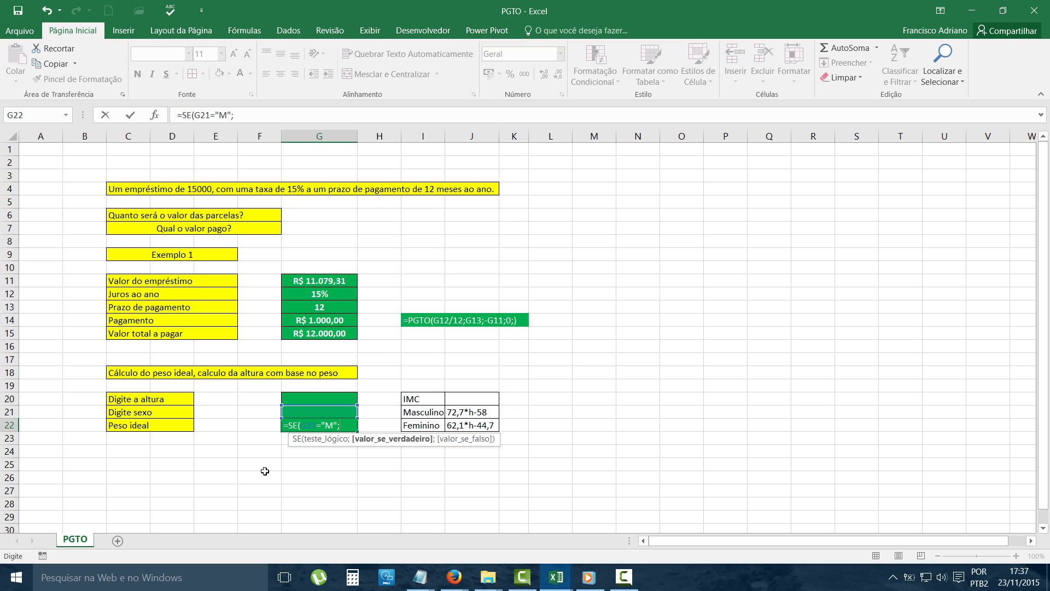
pyautogui.write('72,')
pyautogui.write('7*')
# Step: Finish G22 as =SE(G21="M";72,7*G20-58;62,1*G20-44,7), which shows -44,7
pyautogui.click(298, 397)
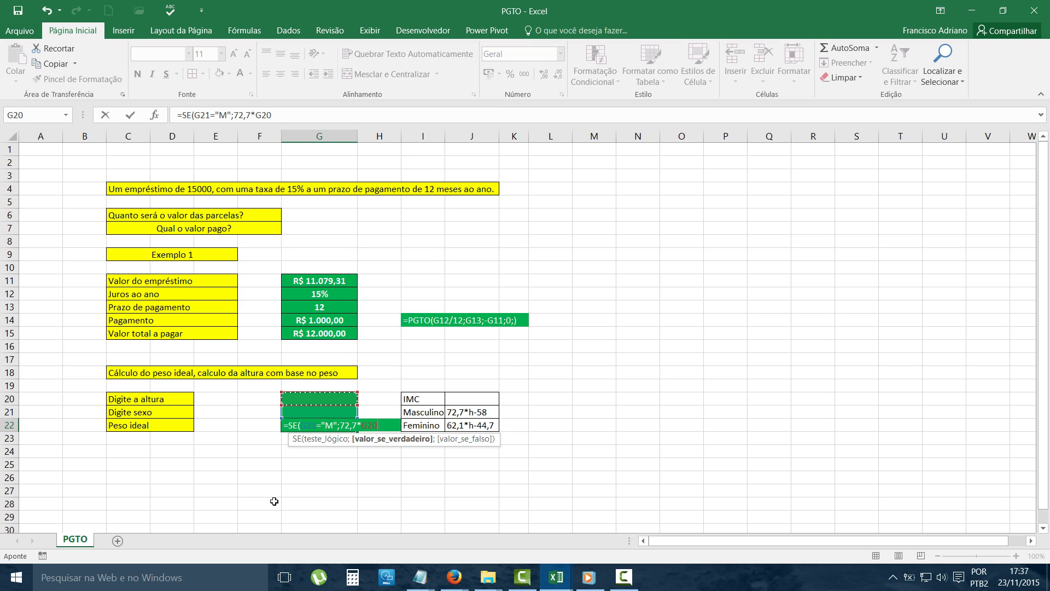
pyautogui.write('*G20-')
pyautogui.write('58')
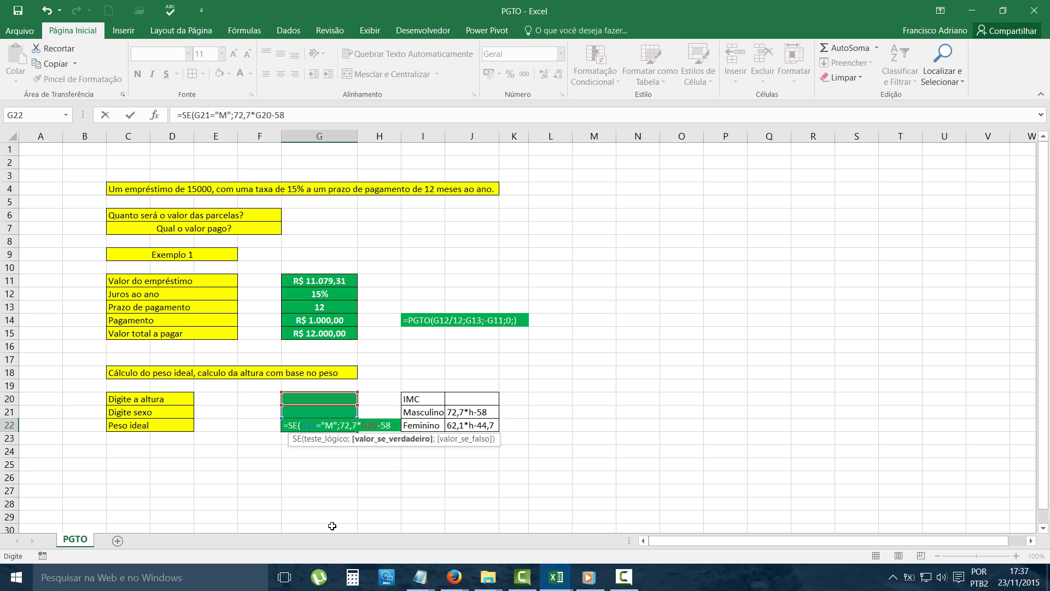
pyautogui.write(';')
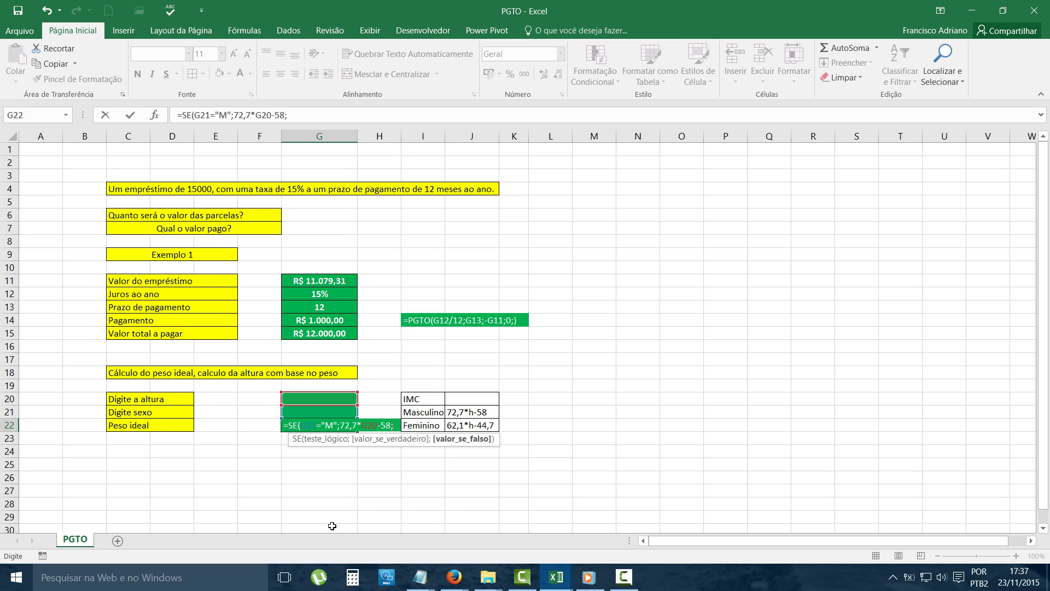
pyautogui.write('6')
pyautogui.write('2,1*')
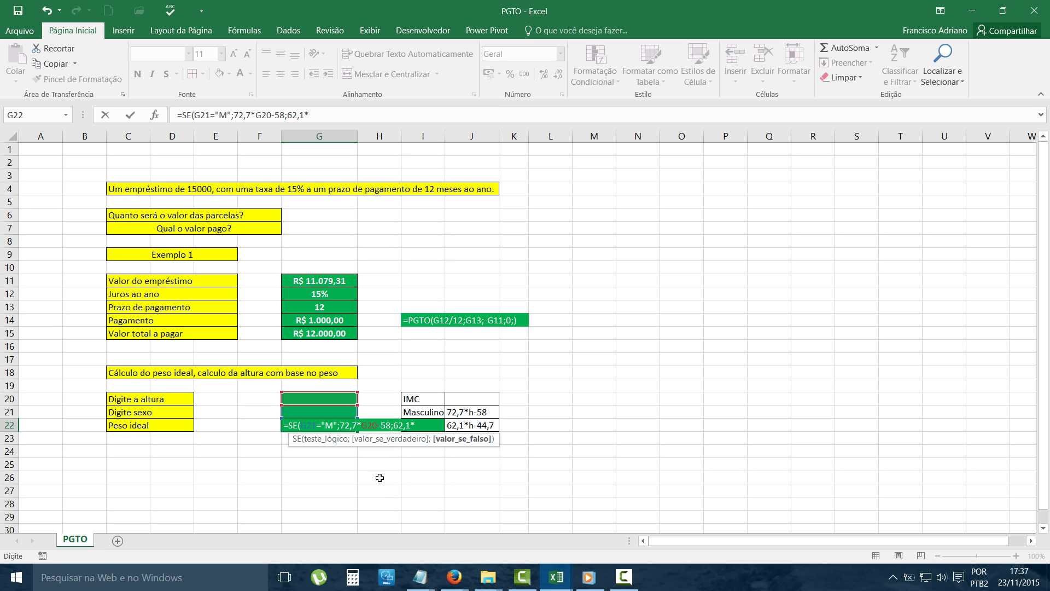
pyautogui.click(328, 400)
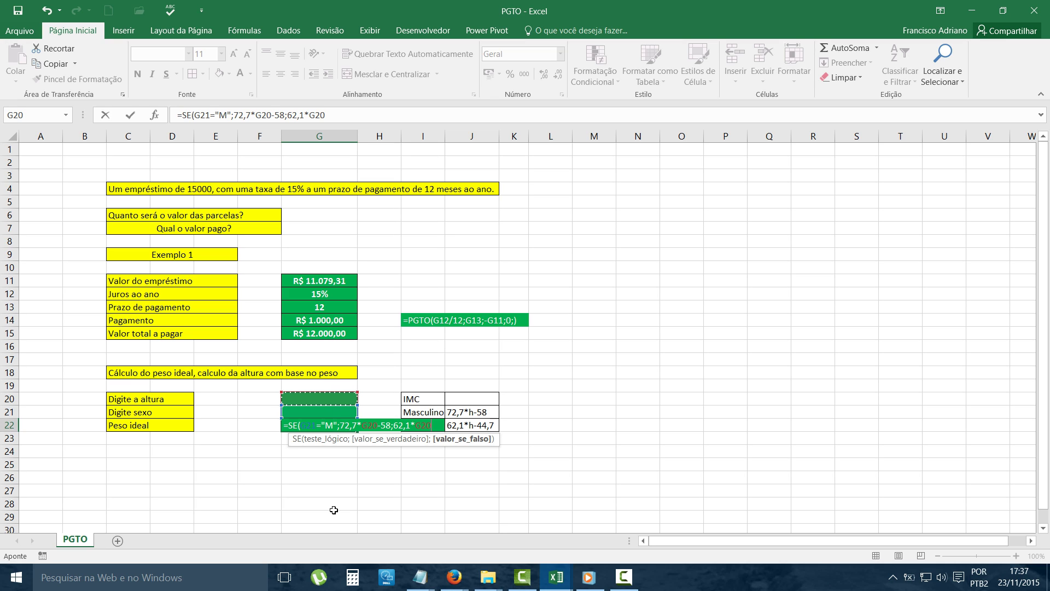
pyautogui.write('-')
pyautogui.write('44')
pyautogui.write(',7')
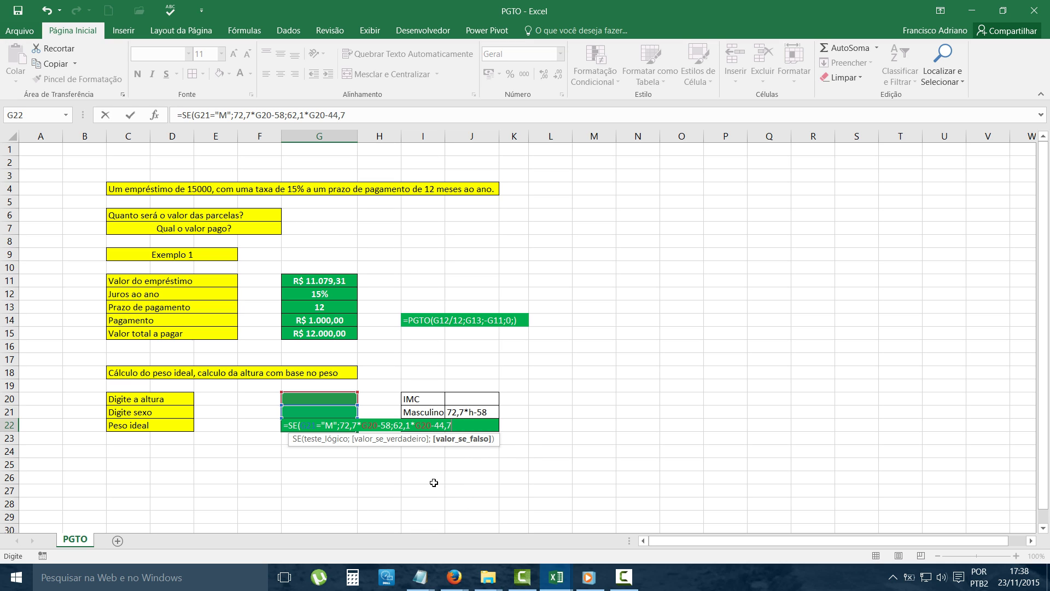
pyautogui.write(')')
pyautogui.press('Return')
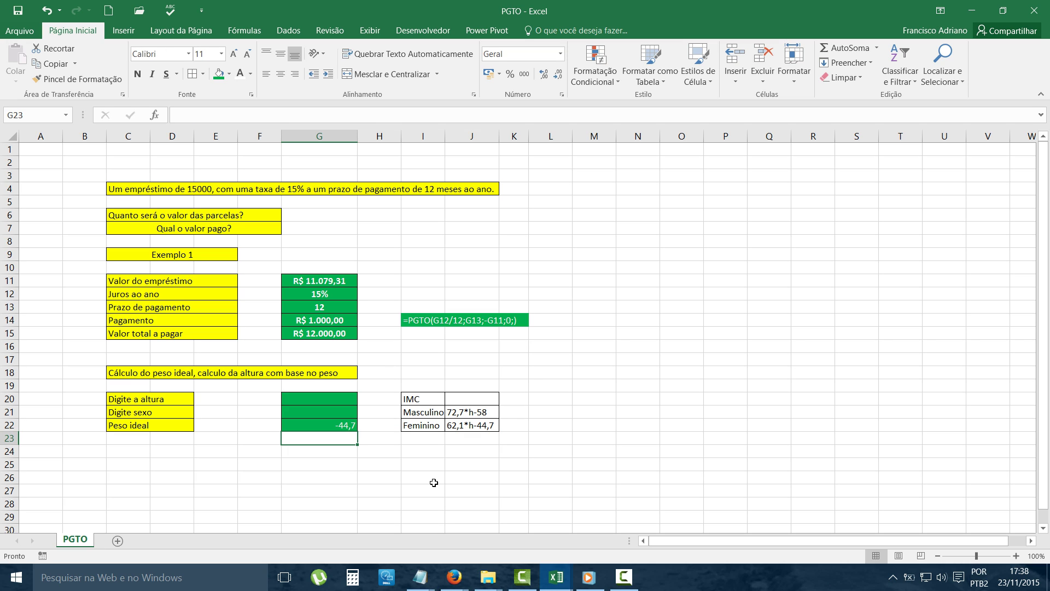
# Step: Centre G20:G22 and enter a height of 1,75 in G20
pyautogui.moveTo(343, 426)
pyautogui.mouseDown()
pyautogui.moveTo(346, 409)
pyautogui.moveTo(318, 400)
pyautogui.mouseUp()
pyautogui.click(280, 74)
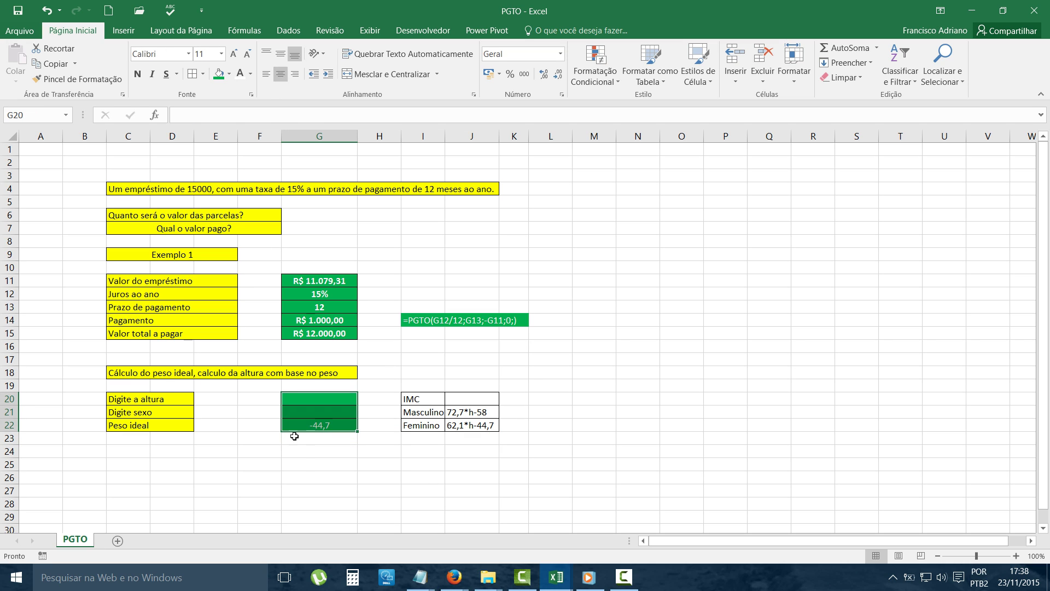
pyautogui.moveTo(293, 437); pyautogui.dragTo(338, 456)
pyautogui.click(316, 400)
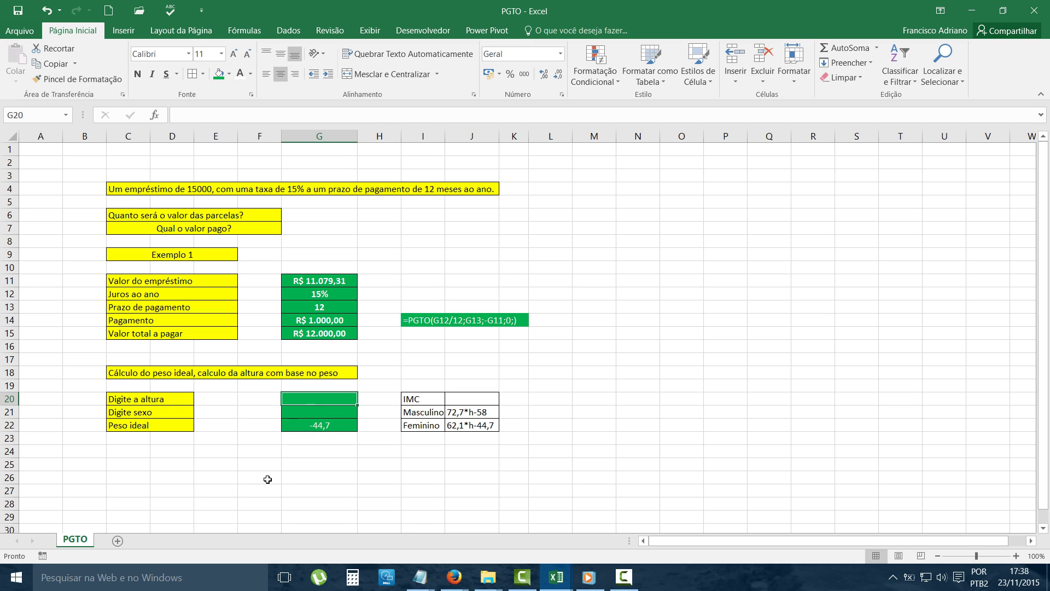
pyautogui.write('1')
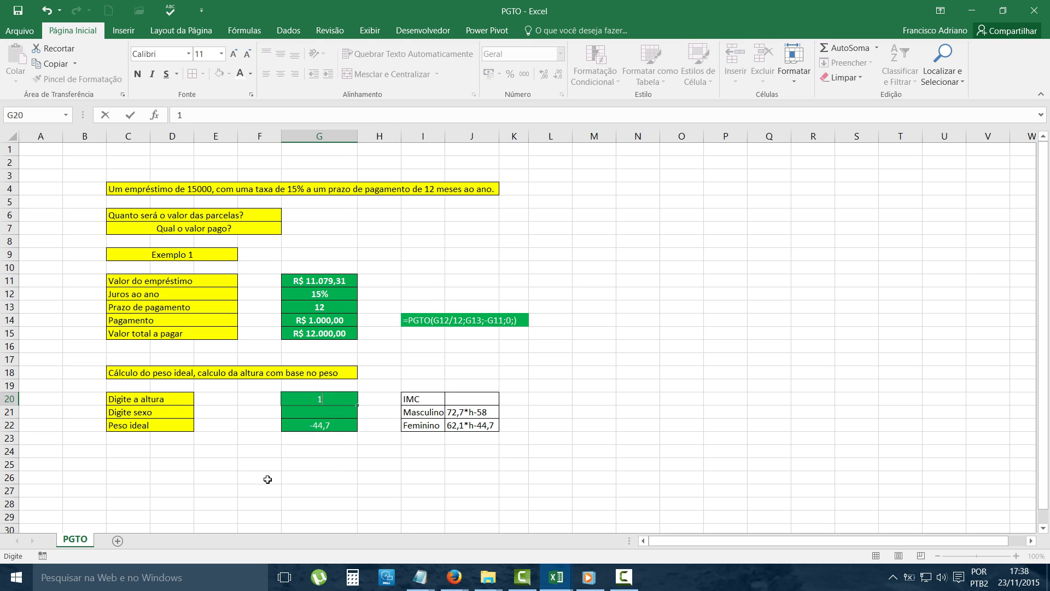
pyautogui.write(',75')
pyautogui.press('BackSpace')
pyautogui.press('BackSpace')
pyautogui.press('BackSpace')
pyautogui.press('BackSpace')
pyautogui.write('1,75')
pyautogui.press('Return')
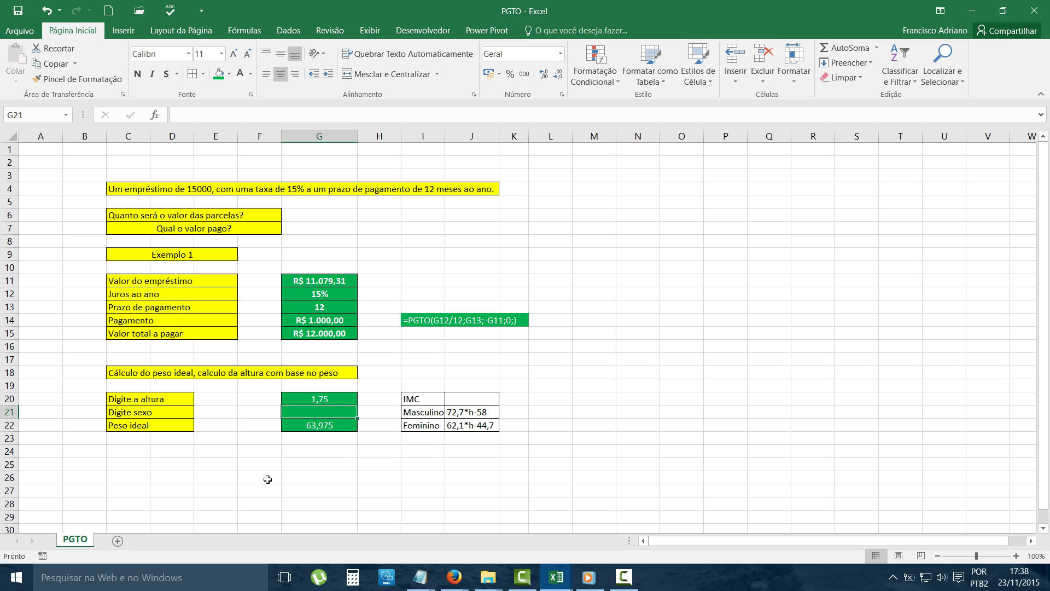
# Step: Enter sex M in G21, then change it to F to check the result
pyautogui.write('M')
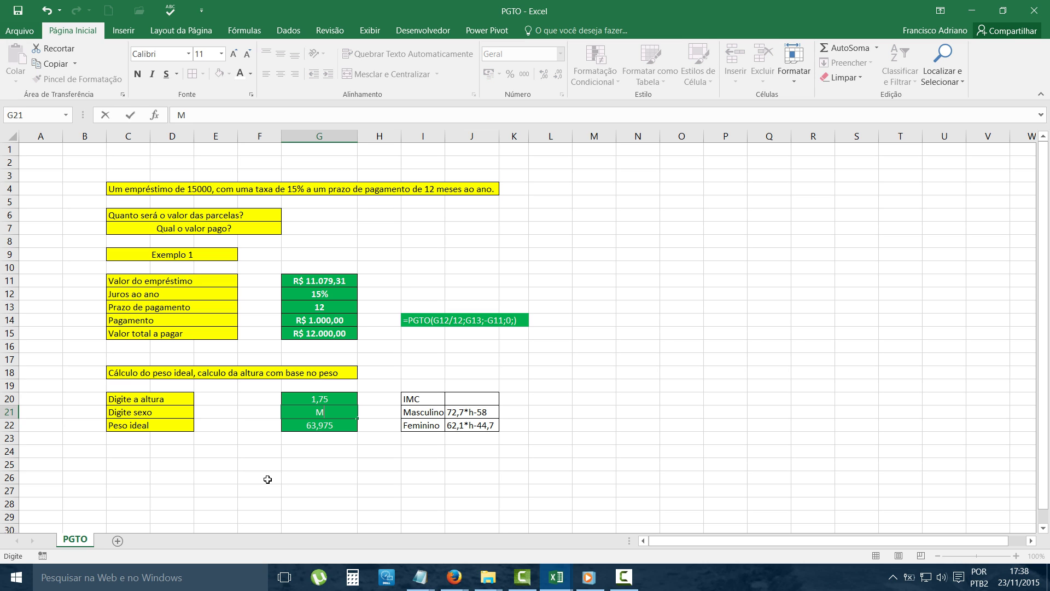
pyautogui.press('Return')
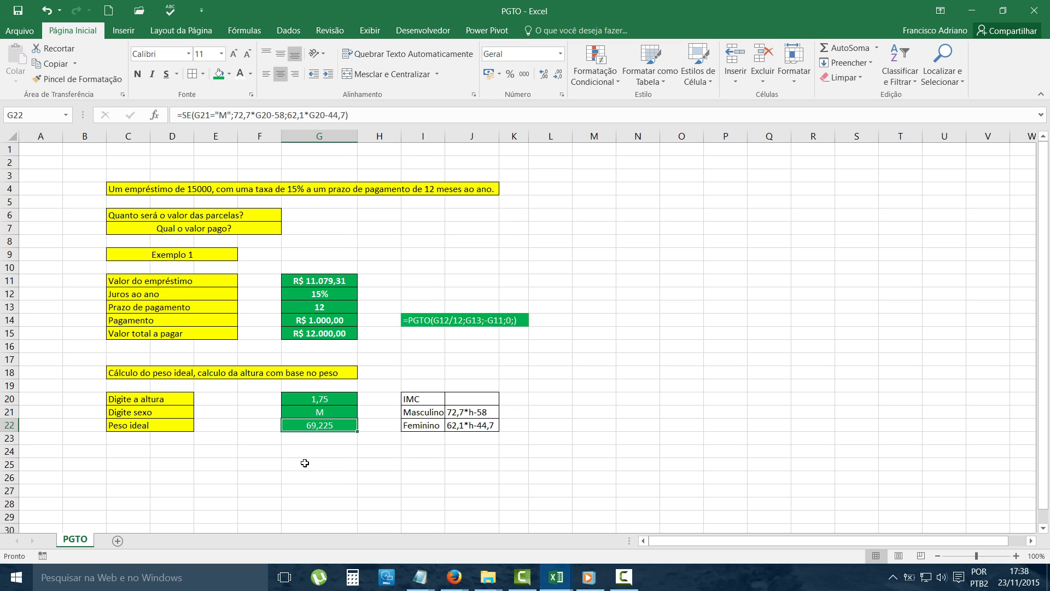
pyautogui.press('Up')
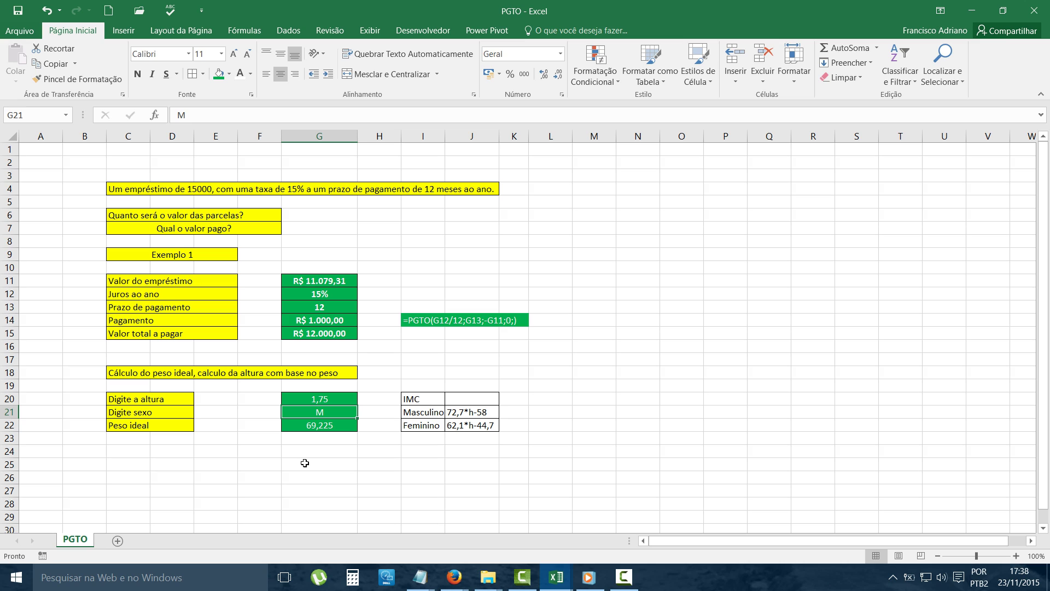
pyautogui.write('F')
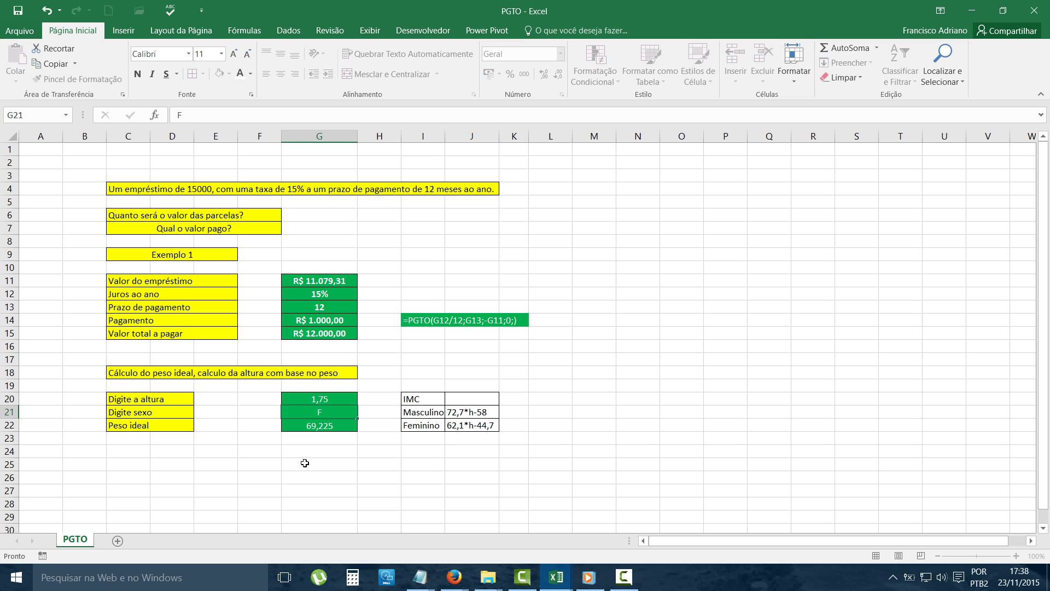
pyautogui.press('Return')
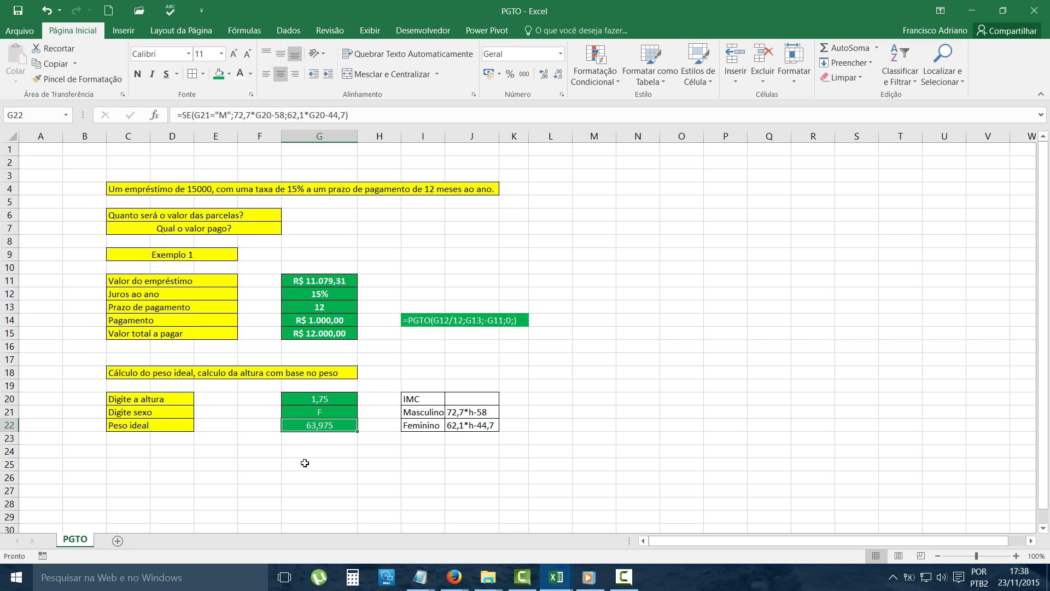
# Step: Change the height in G20 to 1,70, so G22 shows 60,87
pyautogui.press('Up')
pyautogui.press('Up')
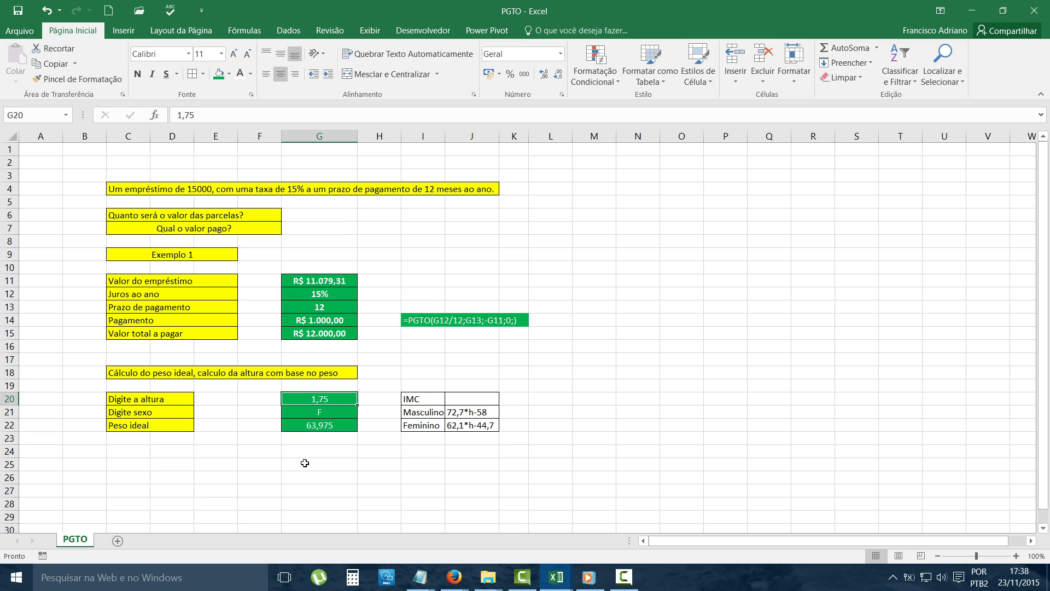
pyautogui.write('1,70')
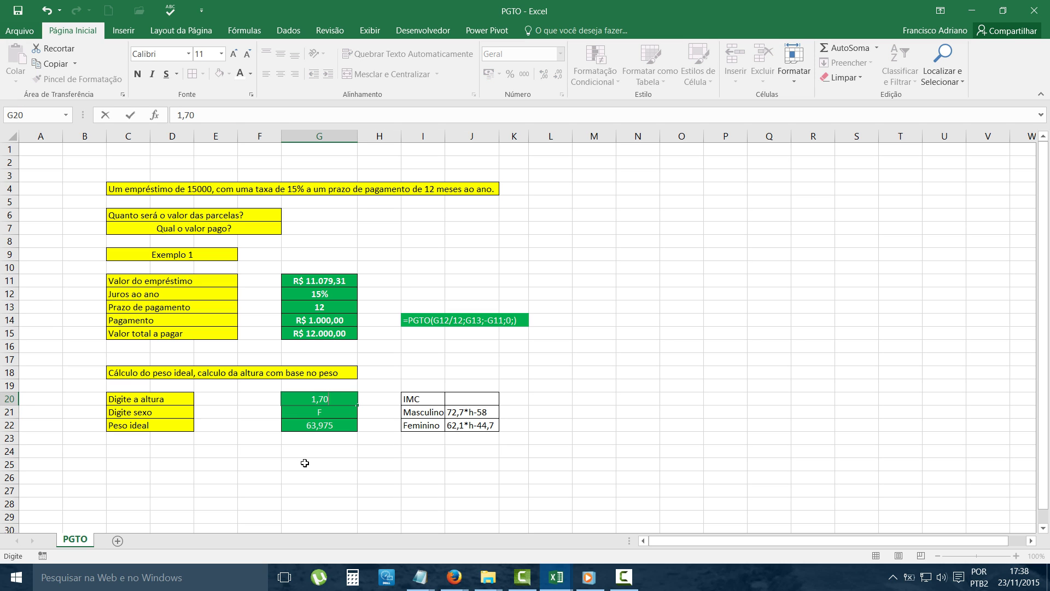
pyautogui.press('Return')
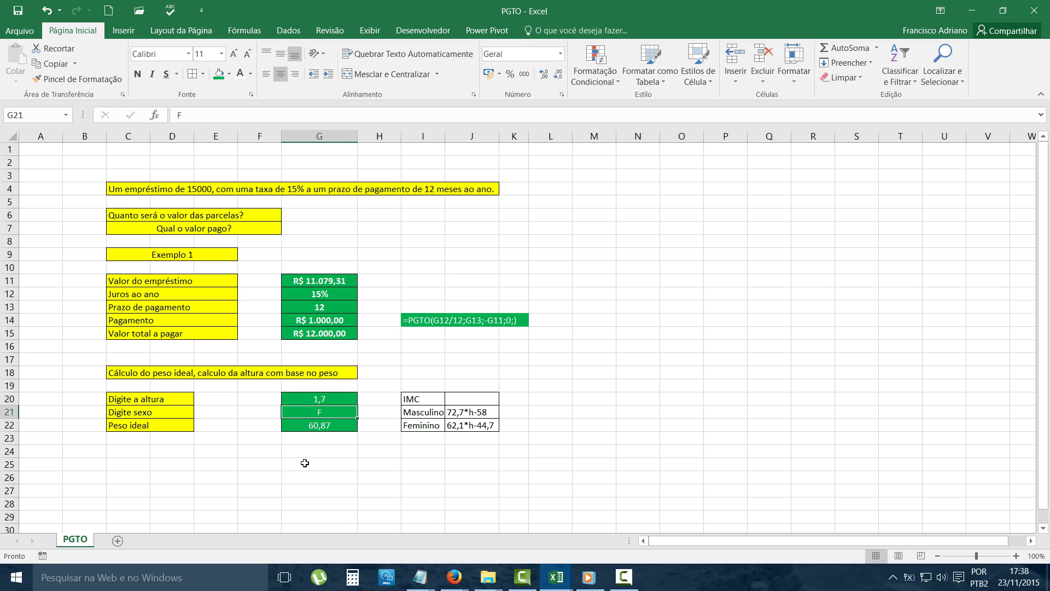
pyautogui.press('Up')
pyautogui.press('Down')
pyautogui.press('Up')
pyautogui.press('Down')
pyautogui.press('Up')
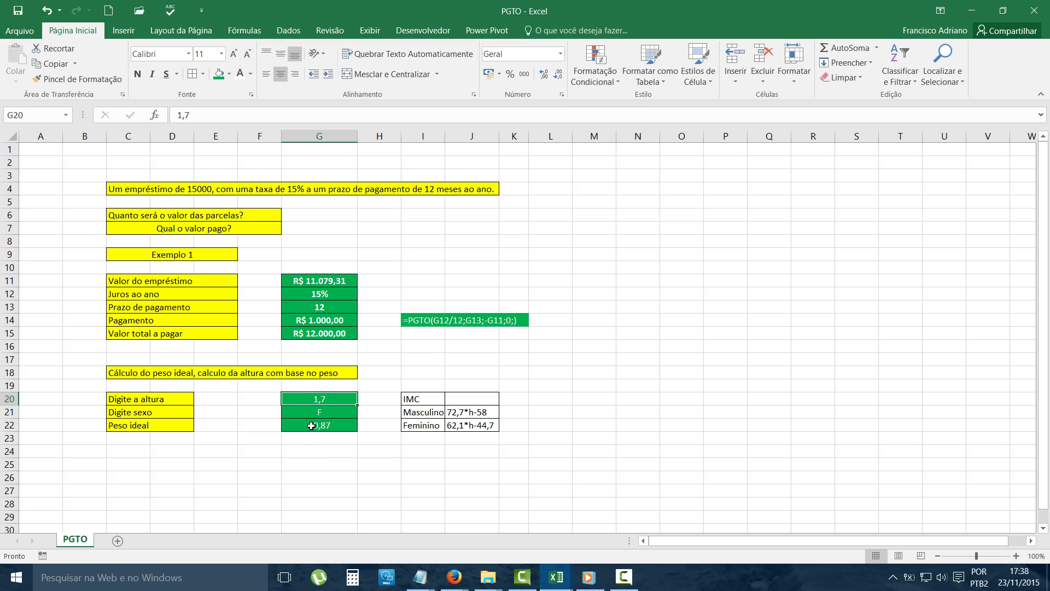
# Step: Add decimal places to the height and to the ideal-weight result in G22
pyautogui.click(545, 80)
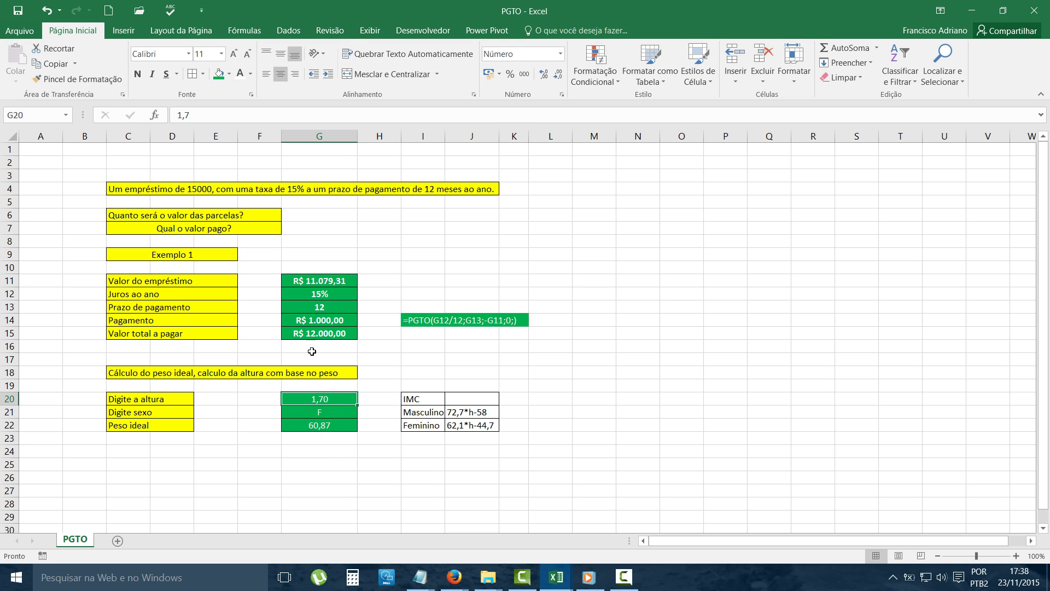
pyautogui.click(304, 422)
pyautogui.click(543, 74)
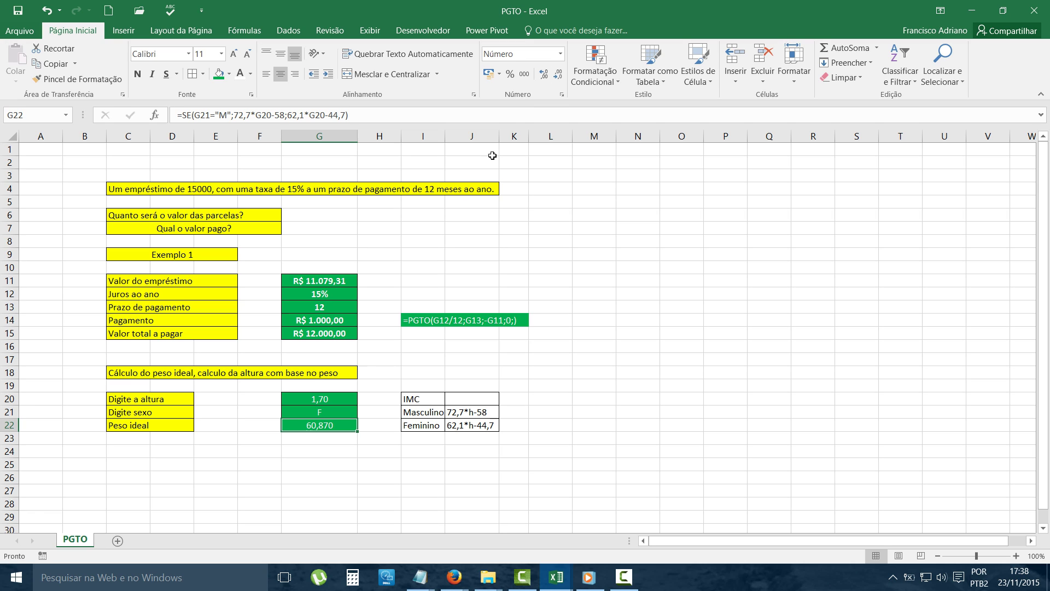
pyautogui.click(325, 462)
# Step: Test sex M with height 2,10, then switch the sex to F
pyautogui.press('Up')
pyautogui.press('Up')
pyautogui.press('Up')
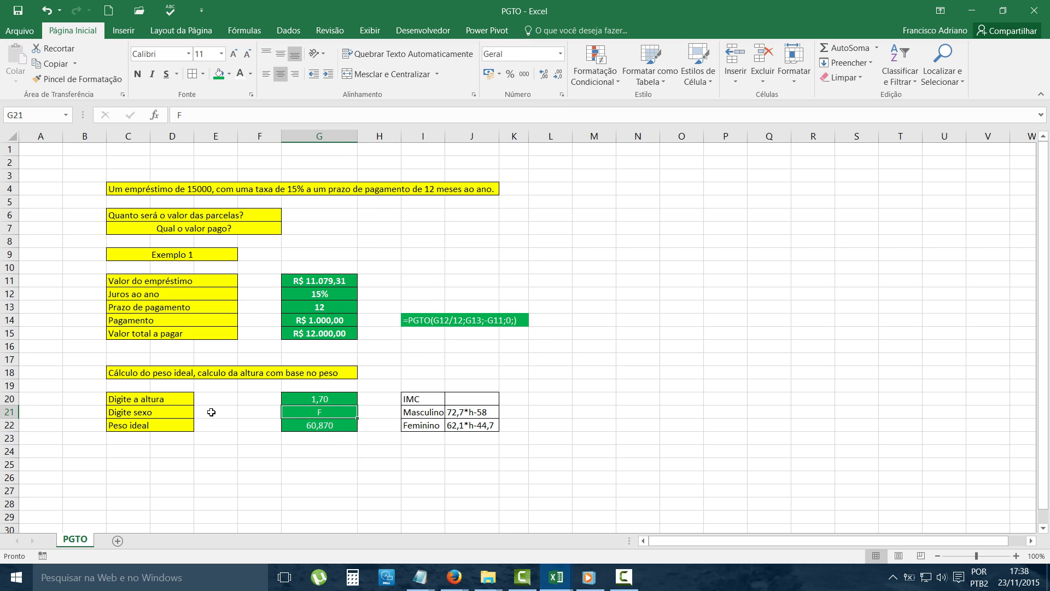
pyautogui.write('M')
pyautogui.press('Return')
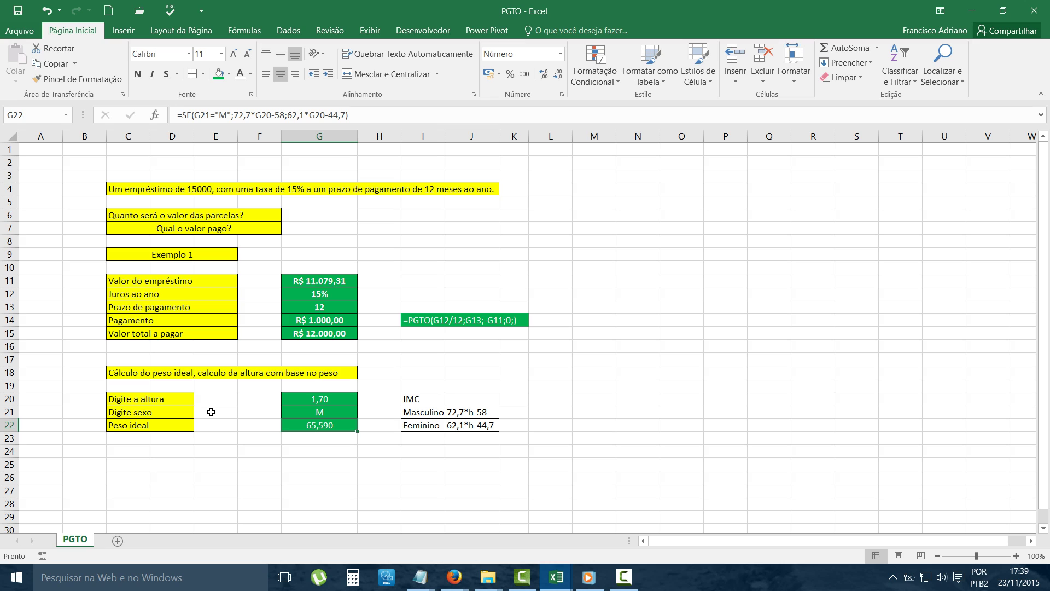
pyautogui.press('Up')
pyautogui.press('Up')
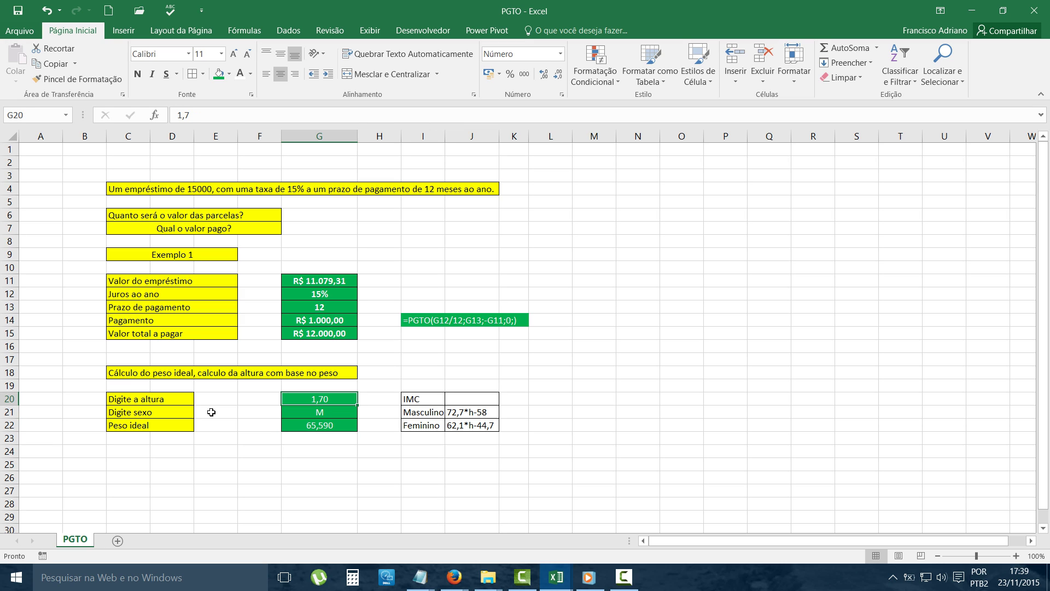
pyautogui.write('2,10')
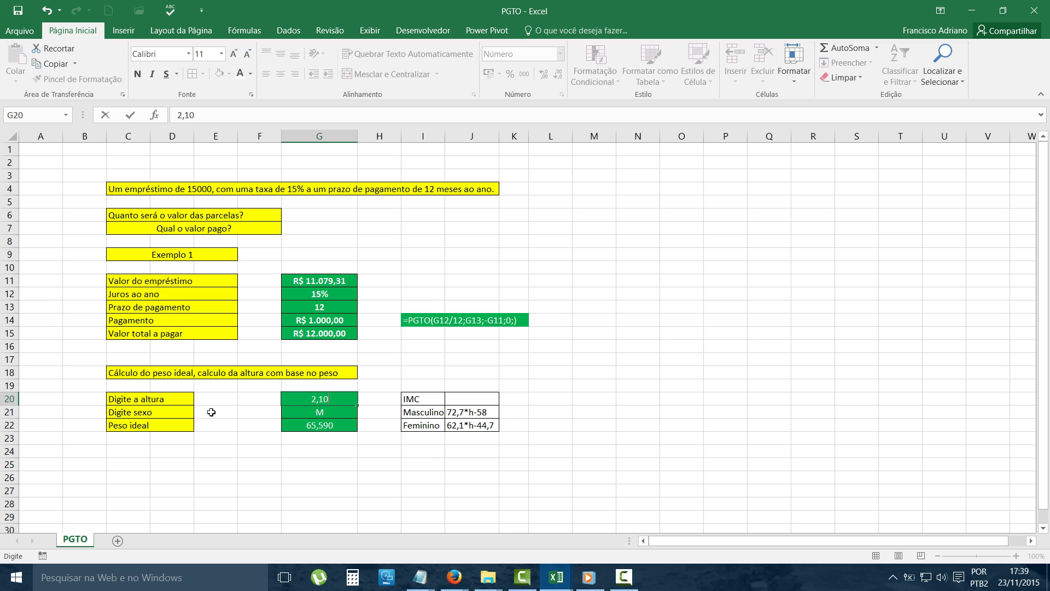
pyautogui.press('Return')
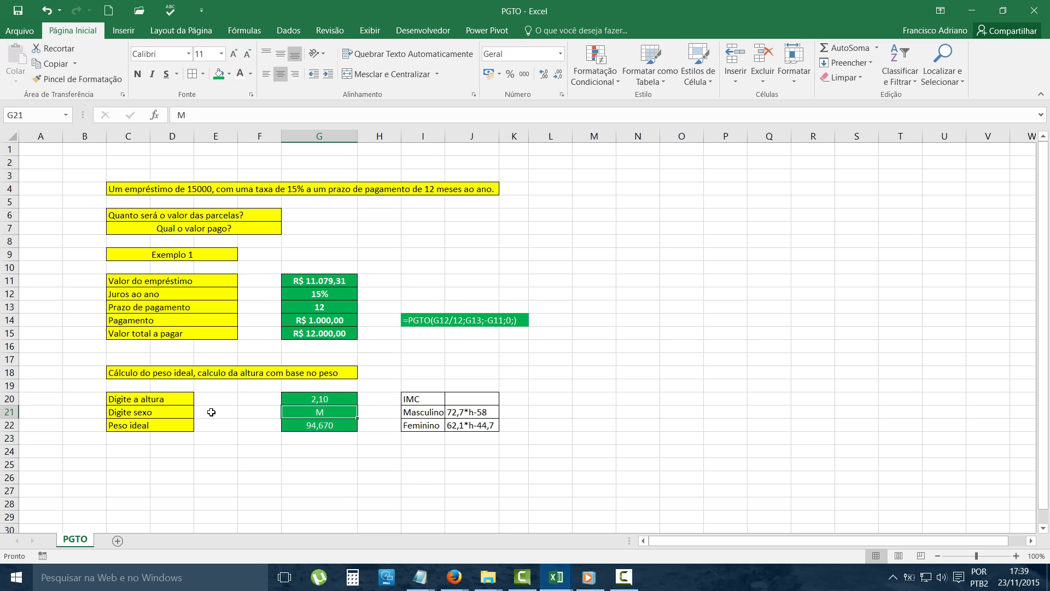
pyautogui.write('F')
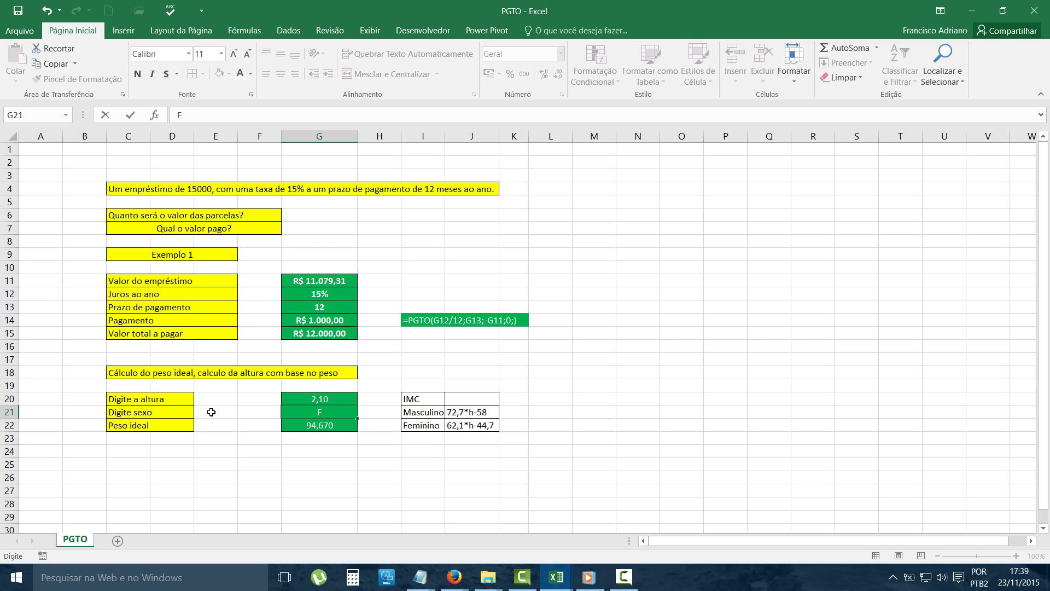
pyautogui.press('Return')
# Step: Try heights 1,5 and then 1,65 in G20, giving 57,765 in G22
pyautogui.press('Up')
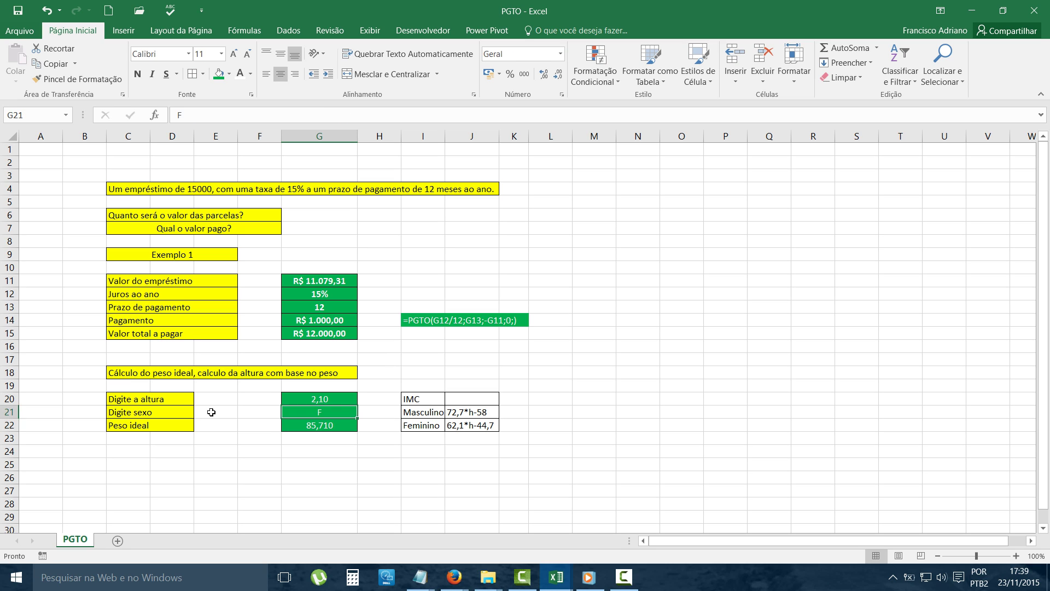
pyautogui.press('Up')
pyautogui.write('1,5')
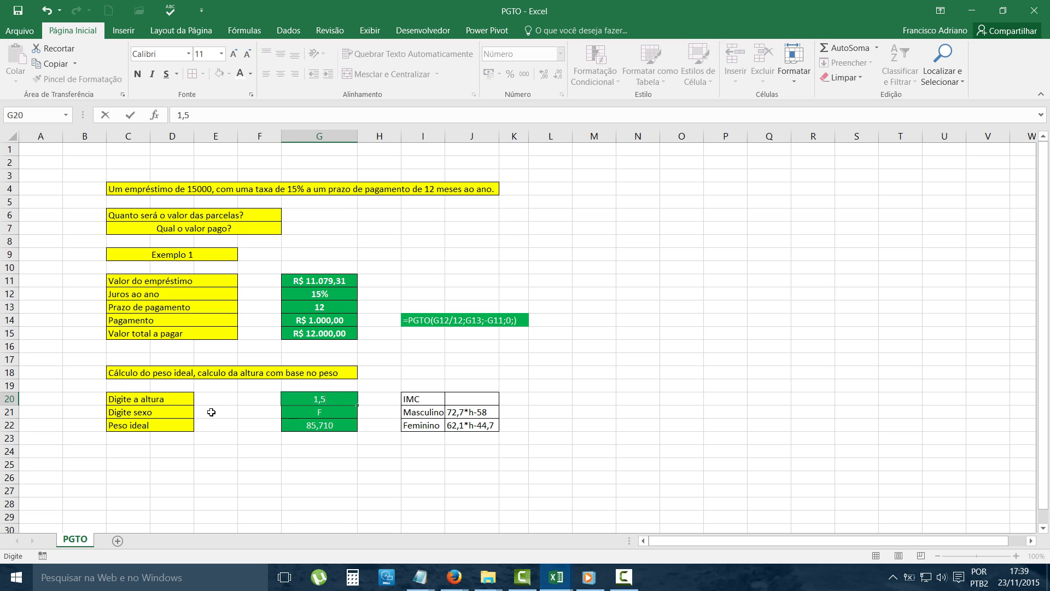
pyautogui.press('Return')
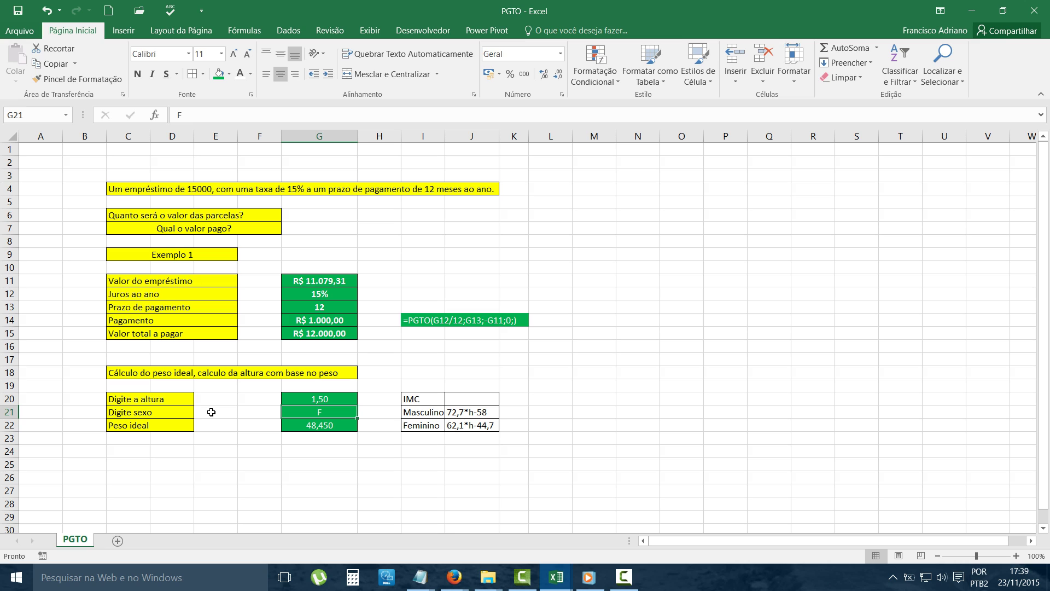
pyautogui.press('Up')
pyautogui.write('1')
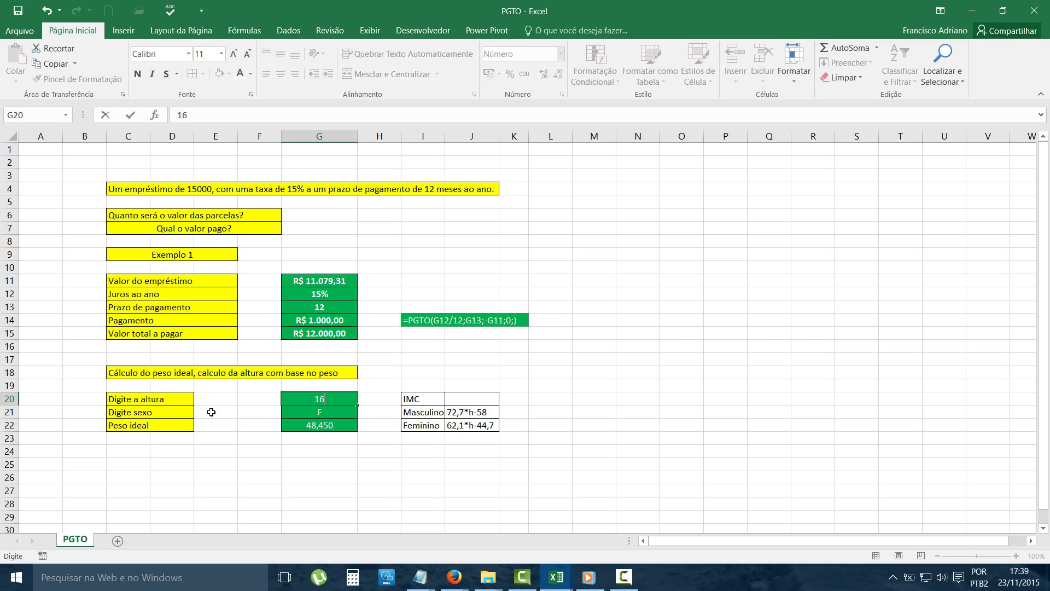
pyautogui.write(',65')
pyautogui.press('Return')
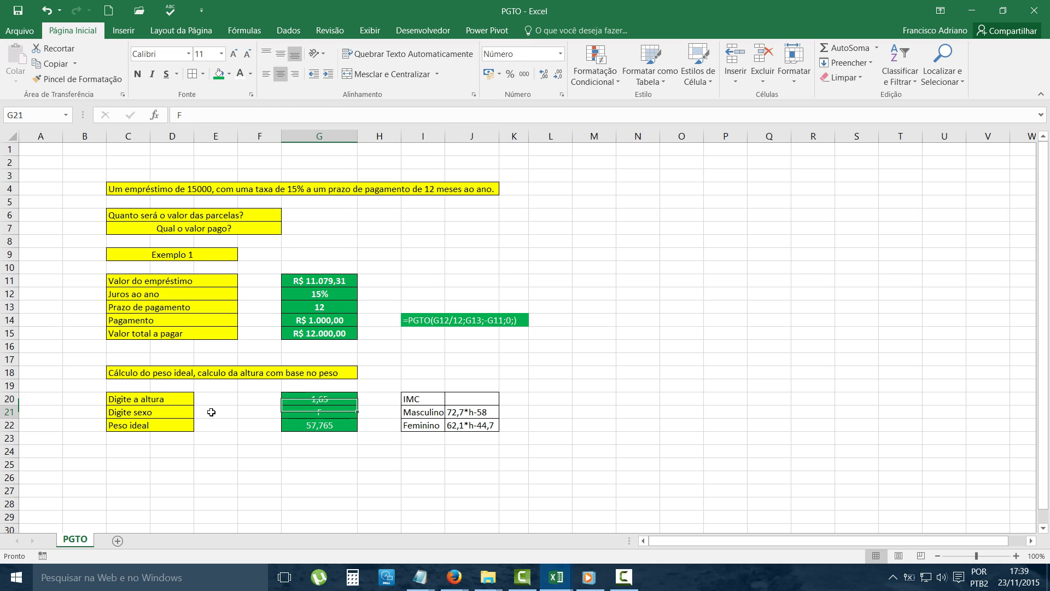
pyautogui.press('Down')
pyautogui.press('Up')
pyautogui.press('Up')
pyautogui.press('Down')
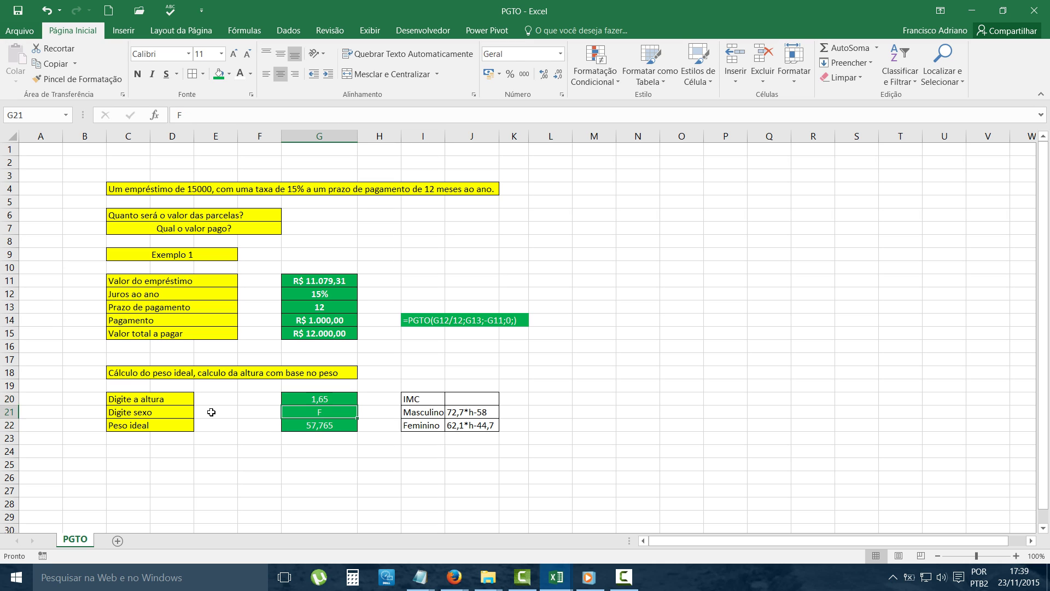
pyautogui.press('Down')
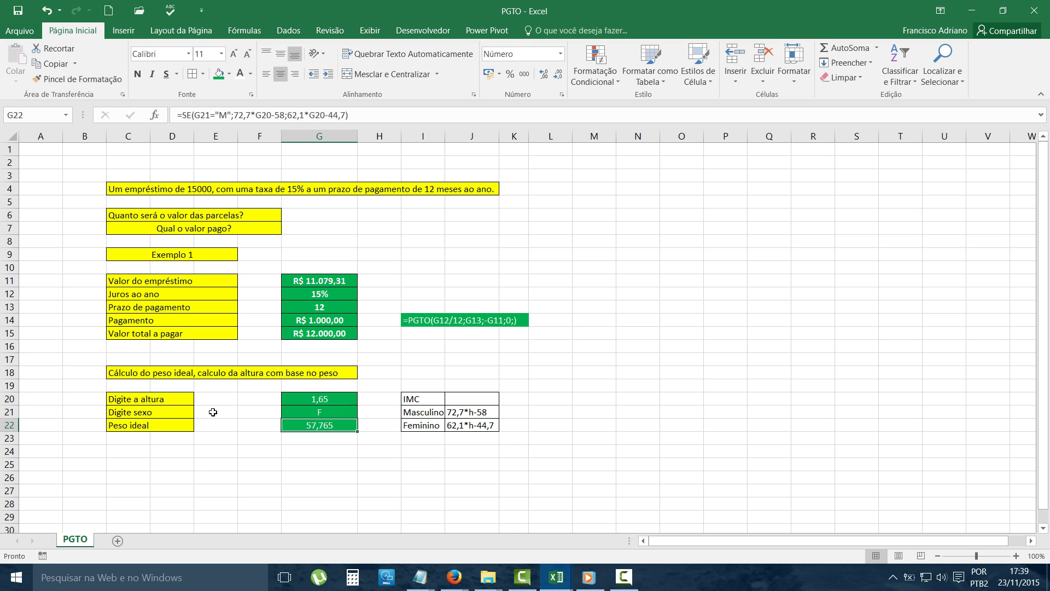
# Step: Copy the SE formula from G22's formula bar and clear G22
pyautogui.click(539, 425)
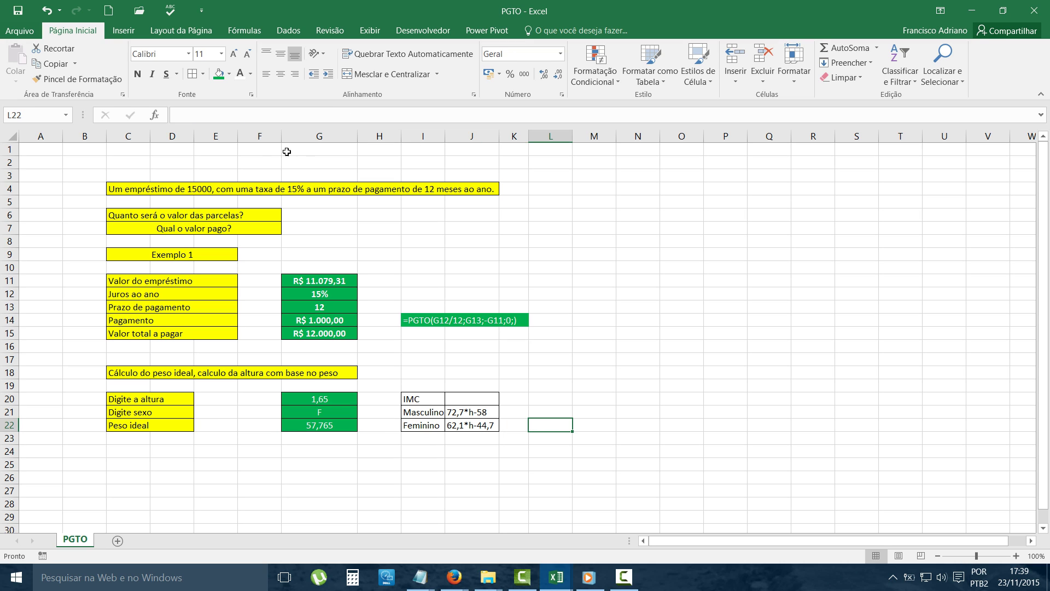
pyautogui.click(295, 426)
pyautogui.click(225, 119)
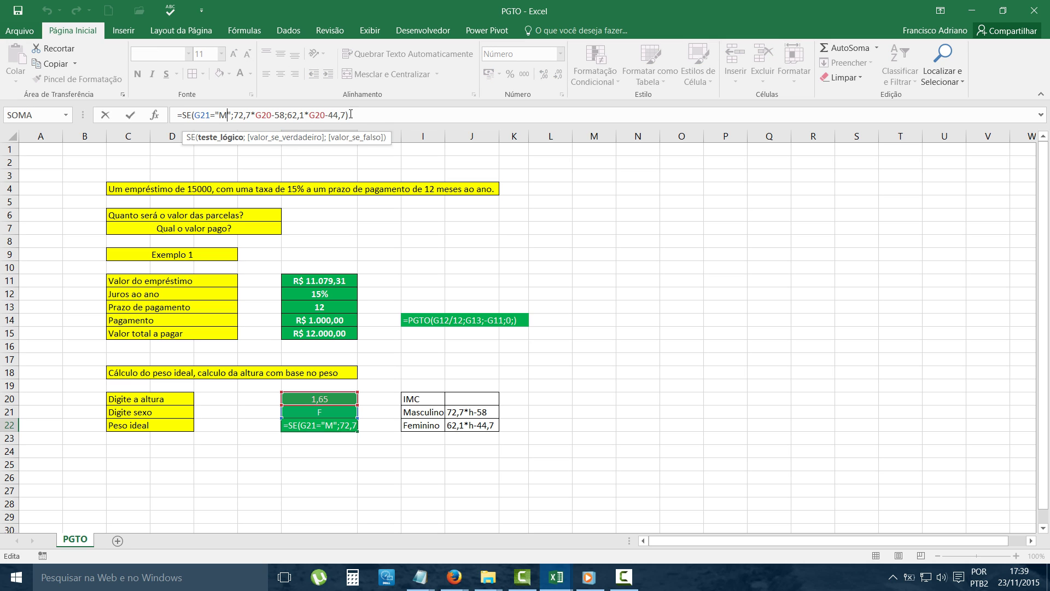
pyautogui.moveTo(361, 115); pyautogui.dragTo(176, 115)
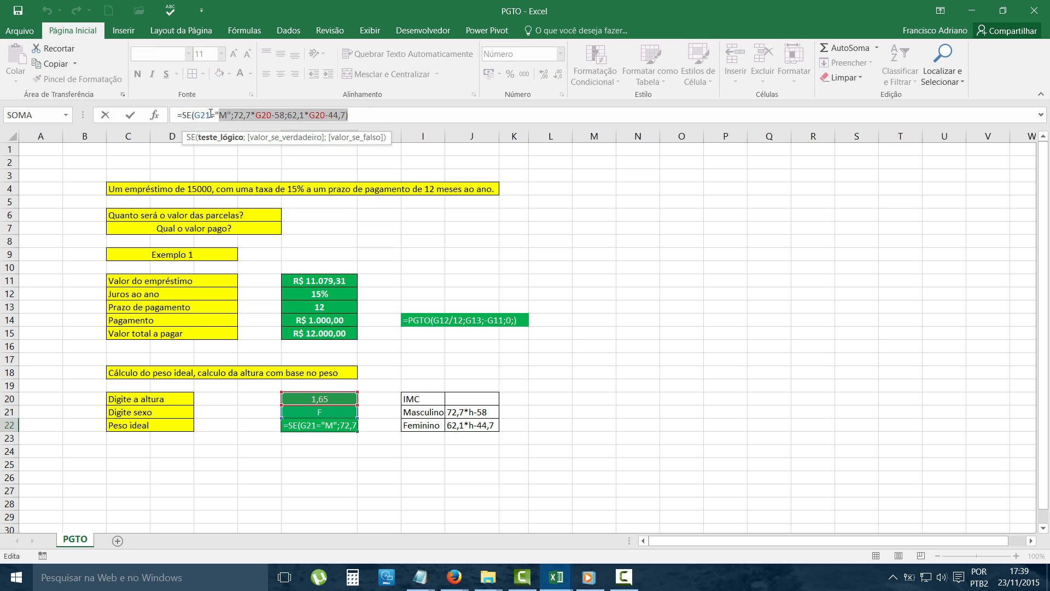
pyautogui.hotkey('ctrl', 'c')
pyautogui.write('=')
pyautogui.click(546, 424)
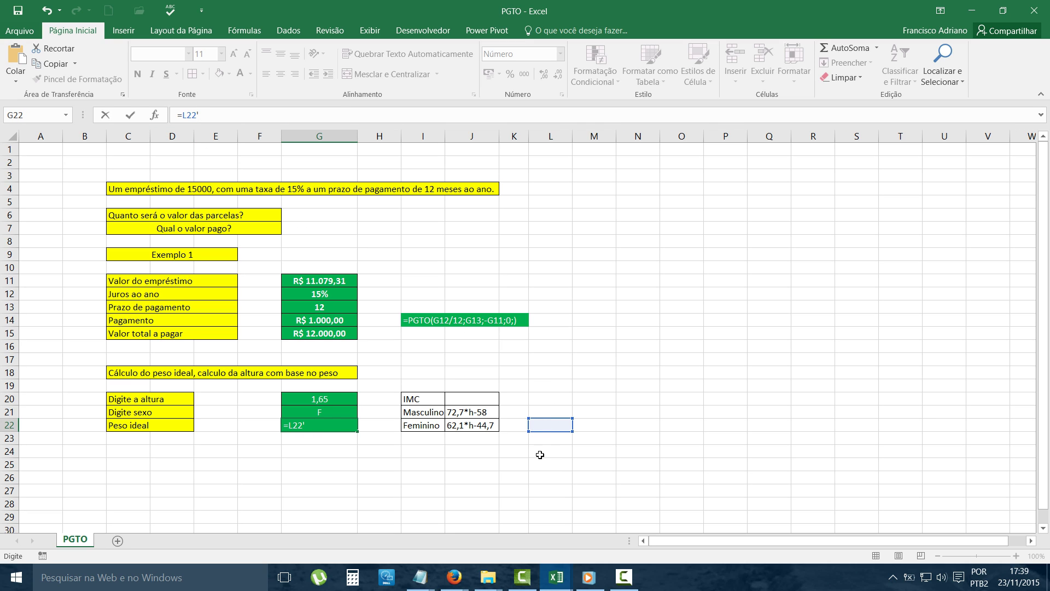
pyautogui.press('BackSpace')
pyautogui.press('BackSpace')
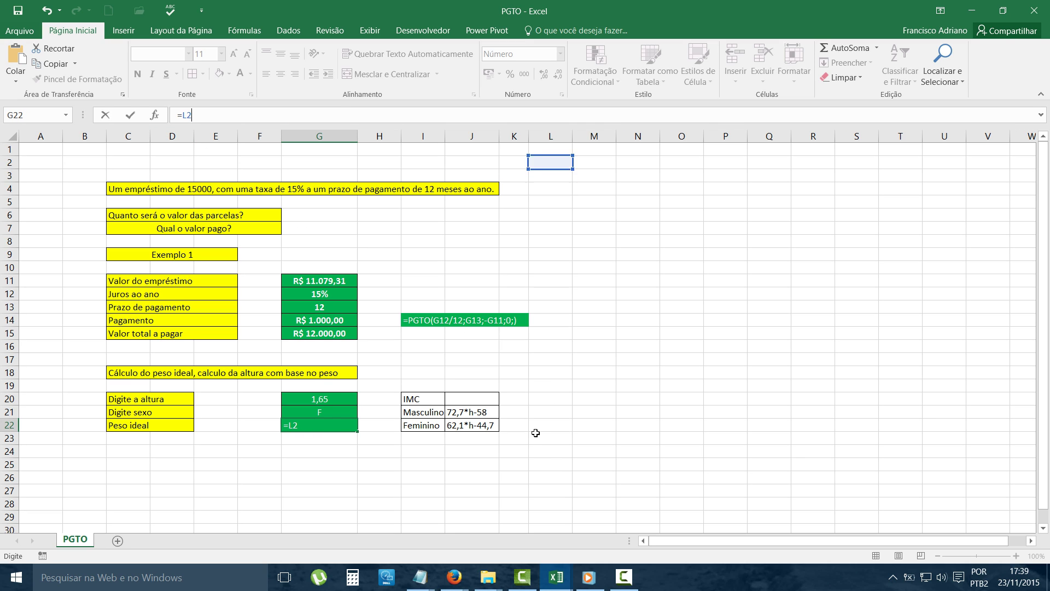
pyautogui.press('BackSpace')
pyautogui.press('BackSpace')
pyautogui.press('BackSpace')
# Step: Paste the formula into L22 as text, prefixed with an apostrophe
pyautogui.click(549, 426)
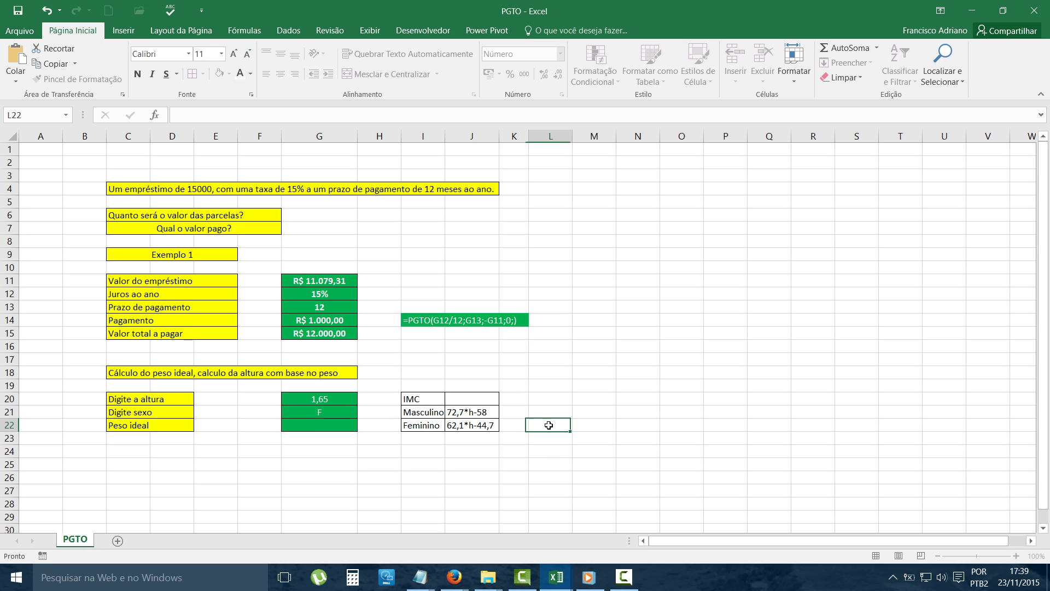
pyautogui.write("'")
pyautogui.hotkey('ctrl', 'v')
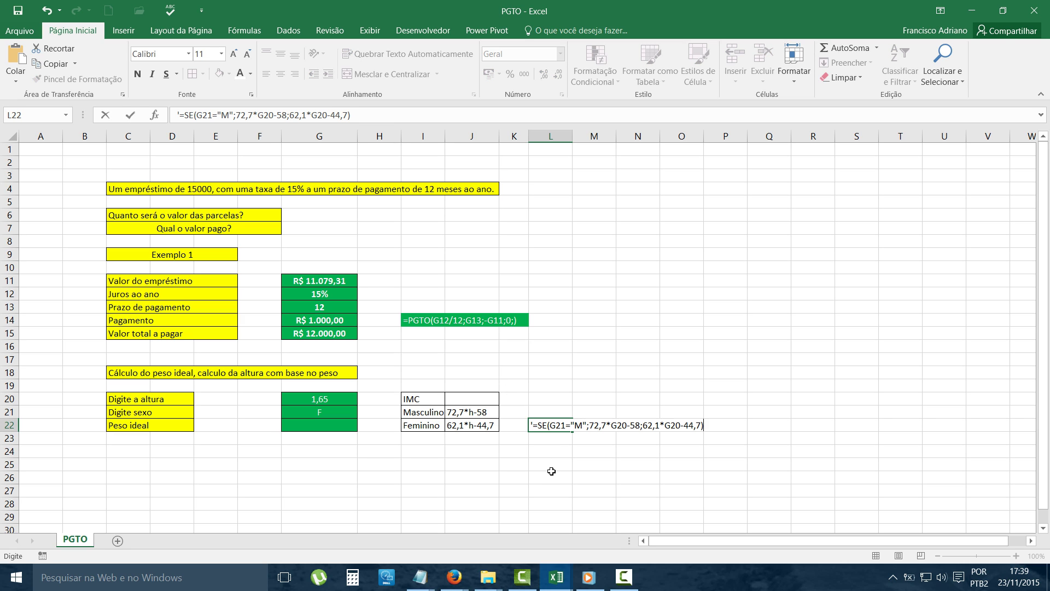
pyautogui.click(572, 479)
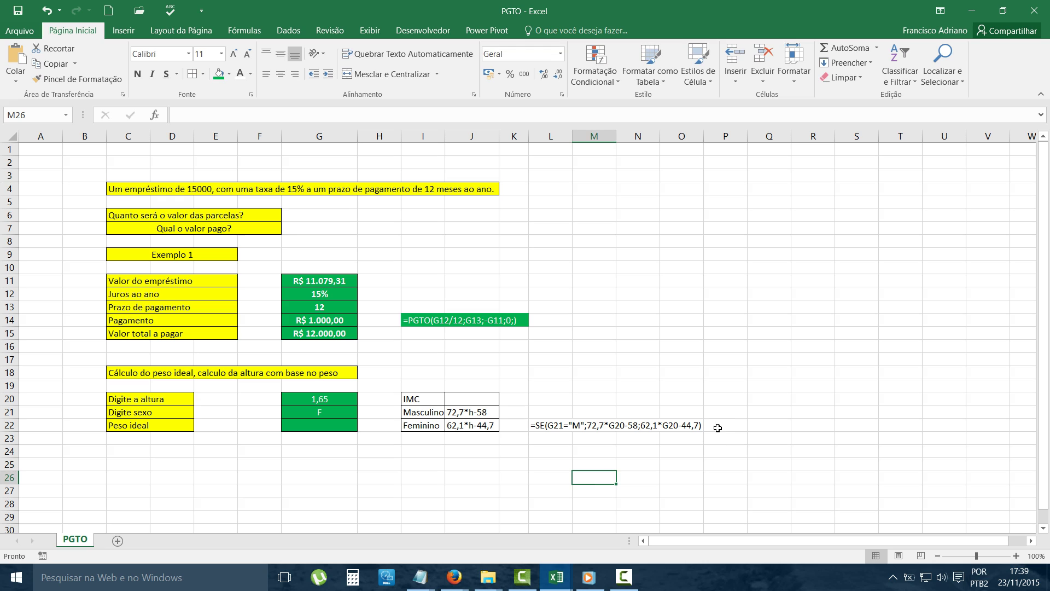
# Step: Fill L22:O22 with green
pyautogui.click(685, 426)
pyautogui.moveTo(684, 426); pyautogui.dragTo(550, 426)
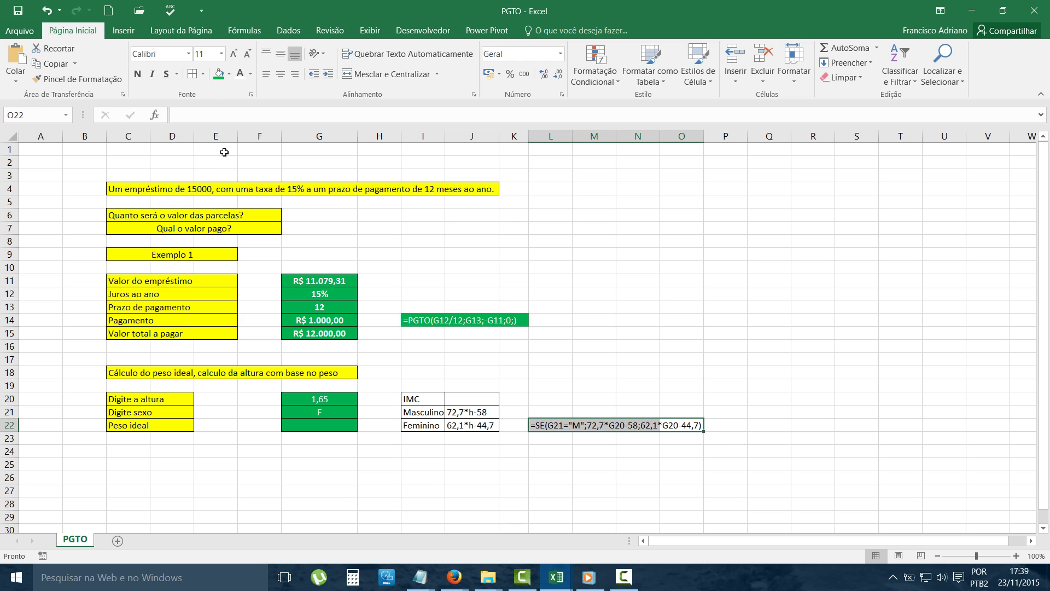
pyautogui.click(219, 75)
pyautogui.click(514, 463)
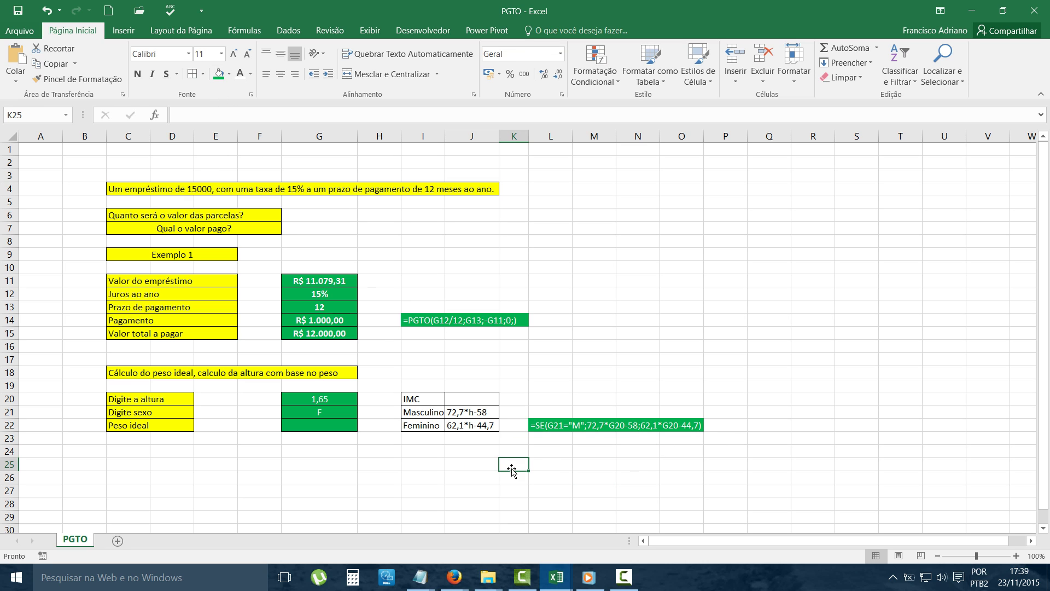
pyautogui.click(300, 425)
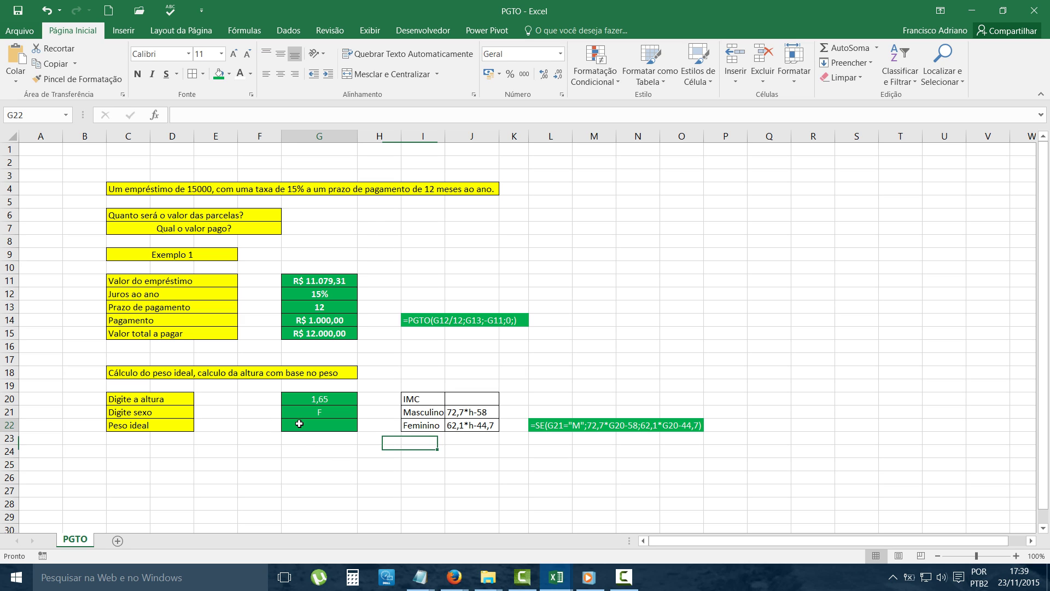
# Step: Paste the SE formula back into G22
pyautogui.click(184, 119)
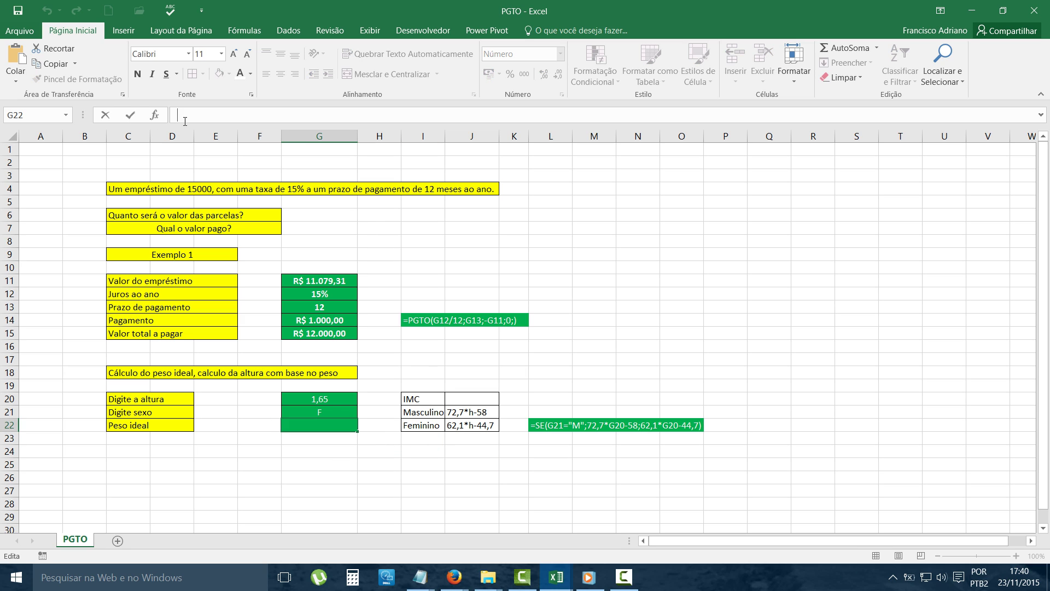
pyautogui.hotkey('ctrl', 'v')
pyautogui.press('Return')
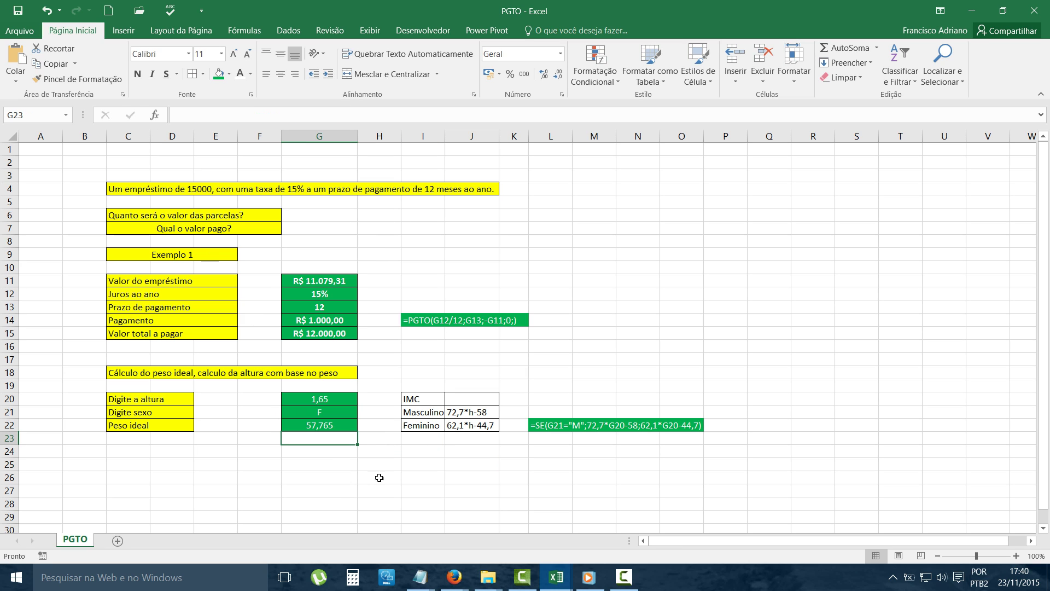
# Step: Enter sex M and height 1,75, correcting a mistyped 7,75, so G22 shows 69,225
pyautogui.press('Up')
pyautogui.press('Up')
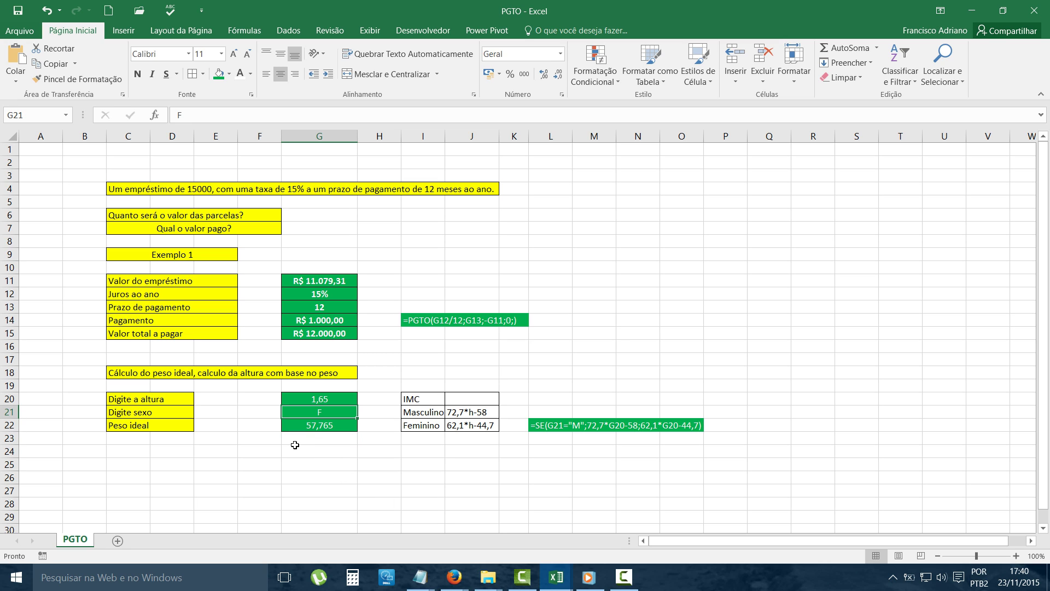
pyautogui.write('M')
pyautogui.press('Return')
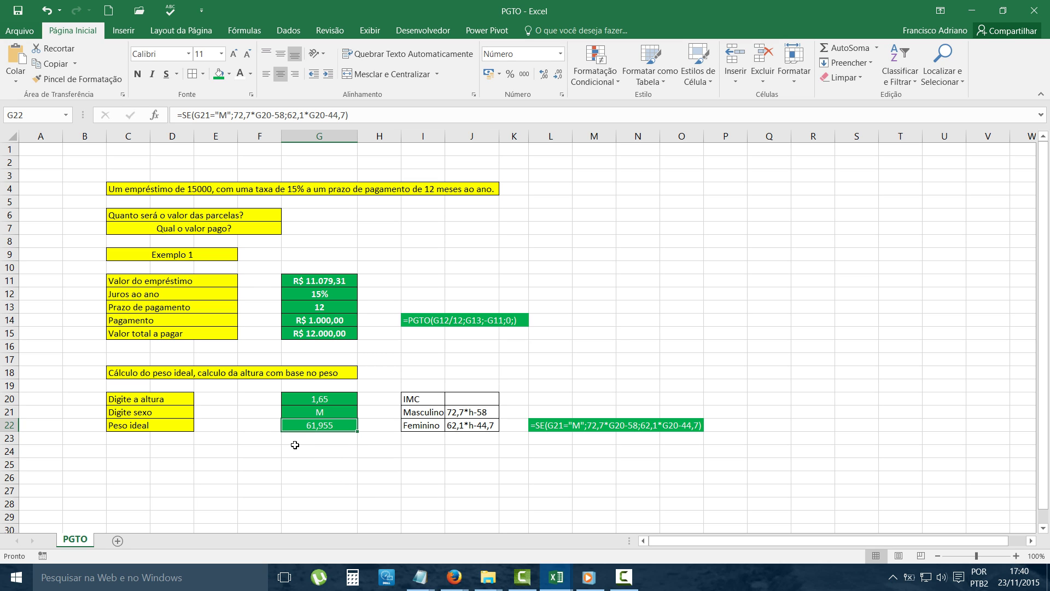
pyautogui.press('Up')
pyautogui.press('Up')
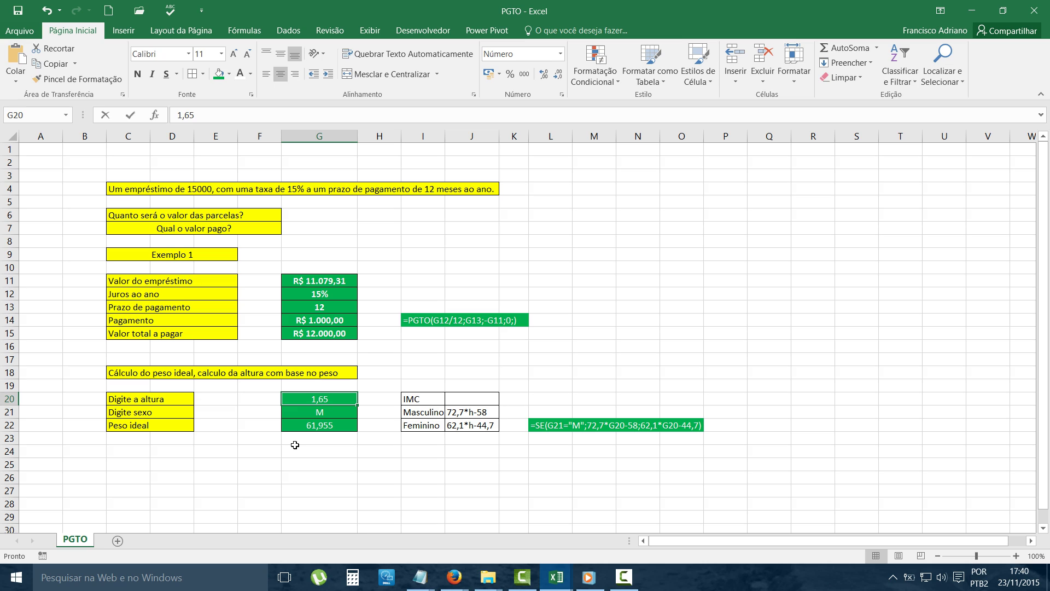
pyautogui.write('7,75')
pyautogui.press('Return')
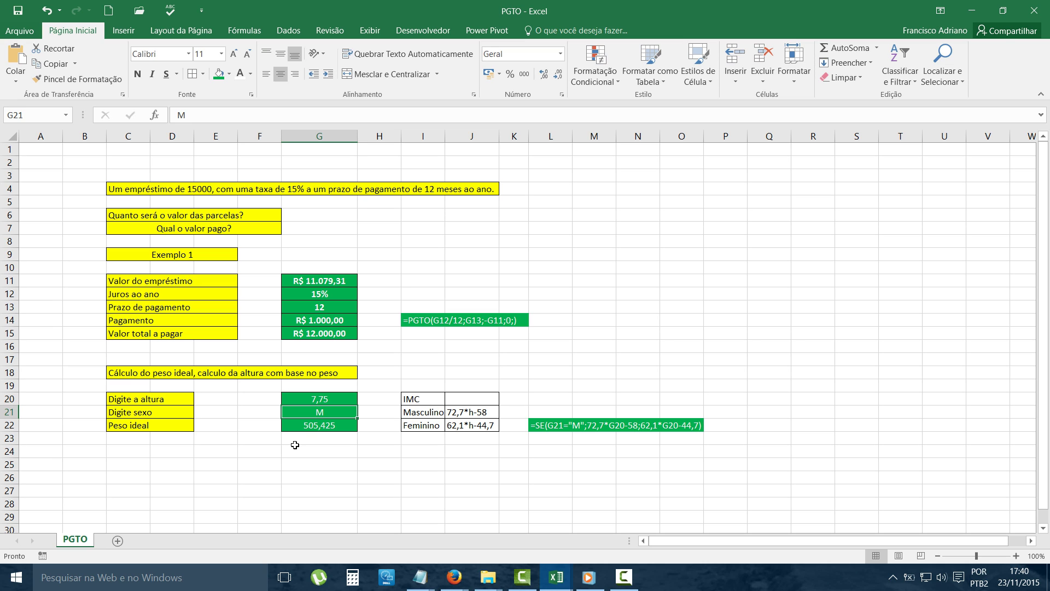
pyautogui.press('Up')
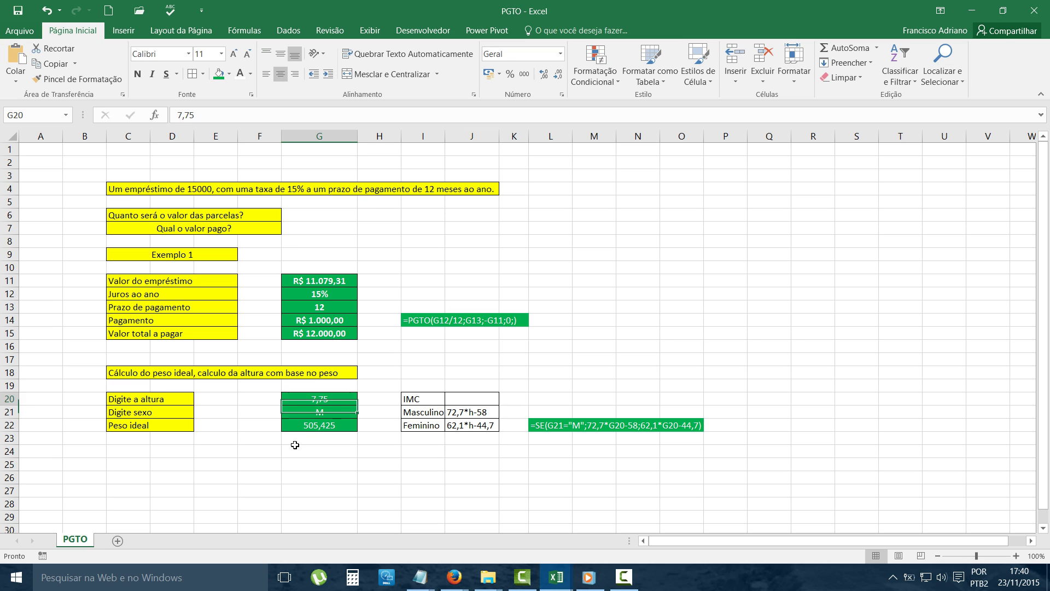
pyautogui.write('72')
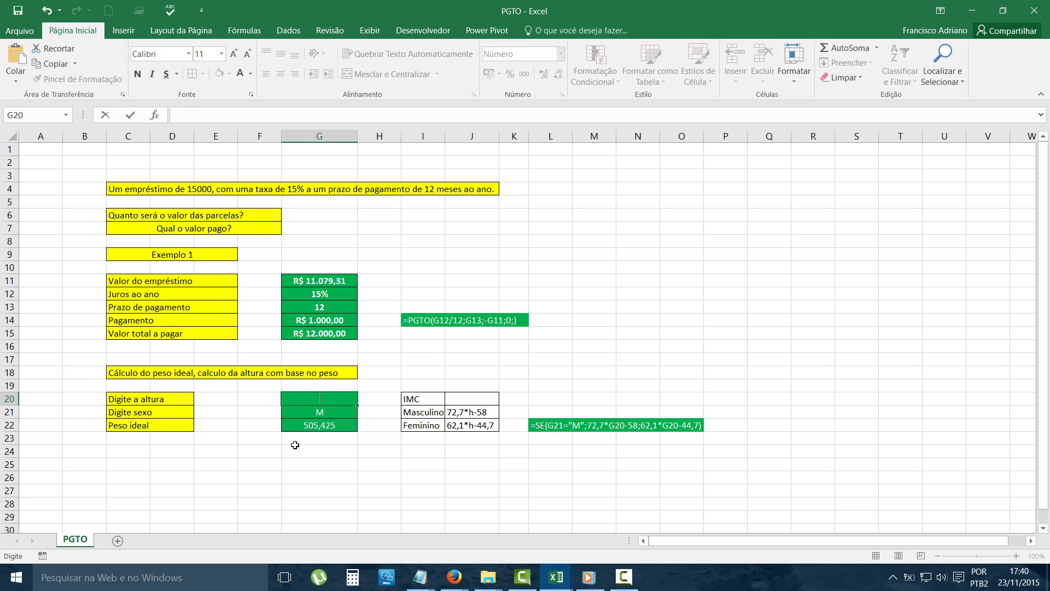
pyautogui.write(',7*h-5')
pyautogui.press('Return')
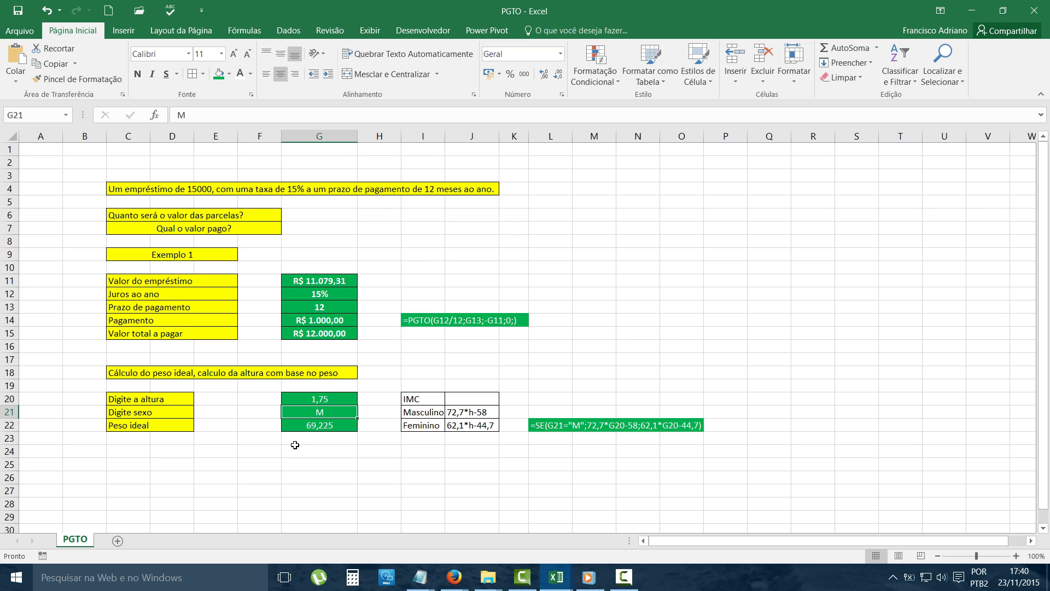
pyautogui.click(559, 428)
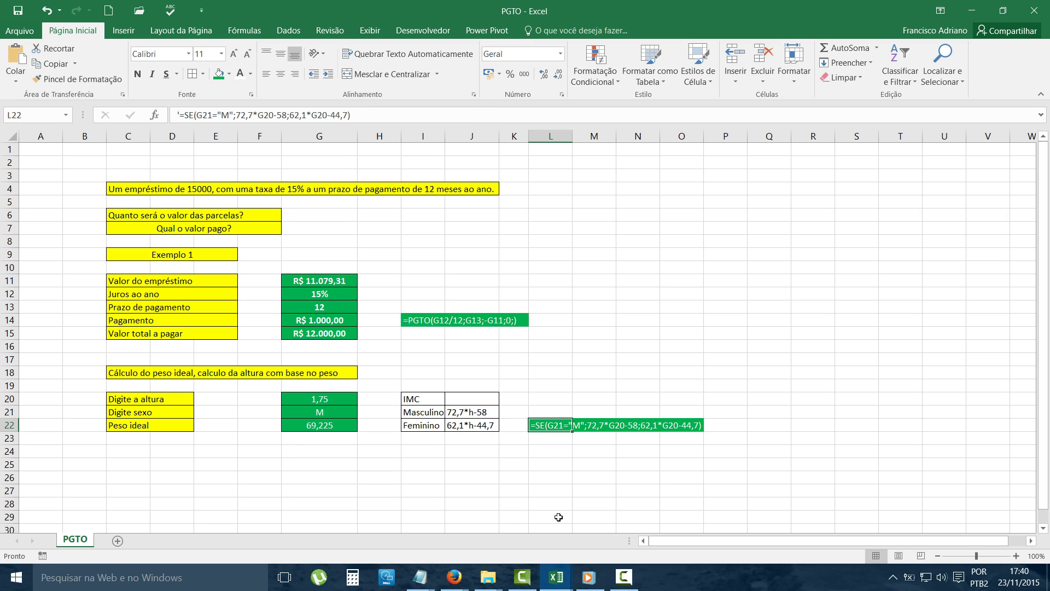
pyautogui.click(600, 467)
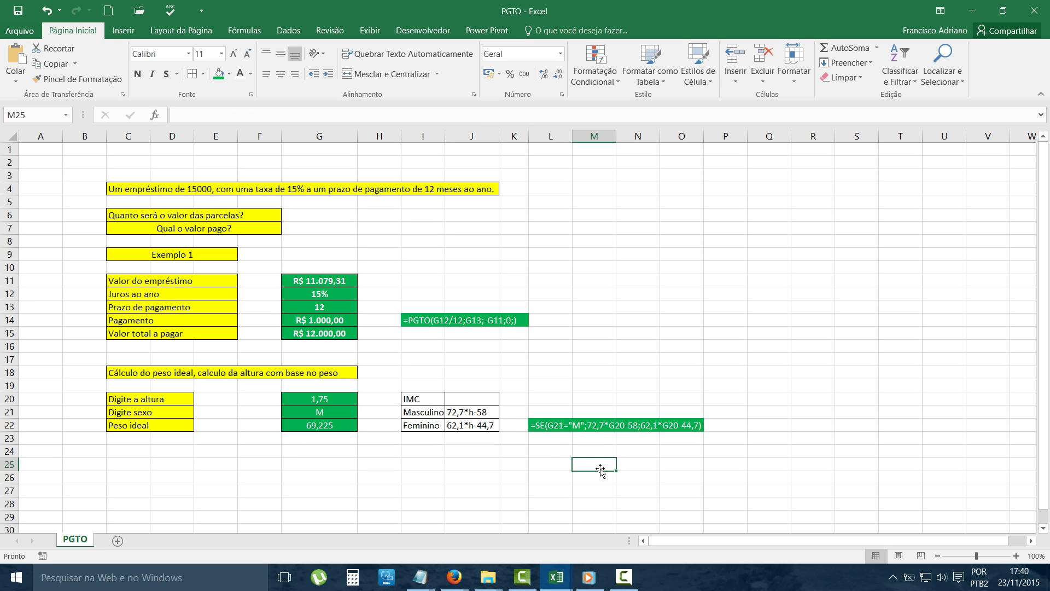